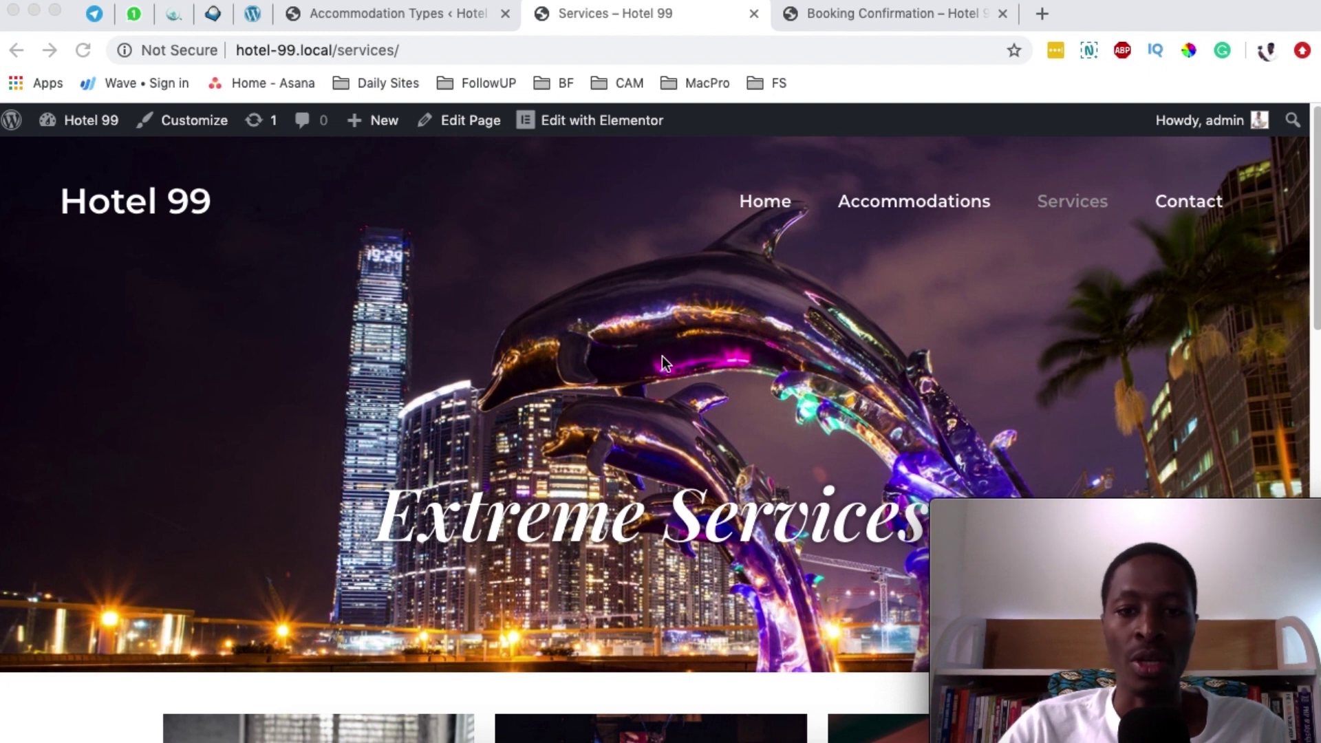
- Scroll through the Services page cards: Massage $49, City Sightseeing $149 and Game Drive $40
{"action": "scroll", "coordinate": [606, 377], "scroll_direction": "down", "scroll_amount": 7}
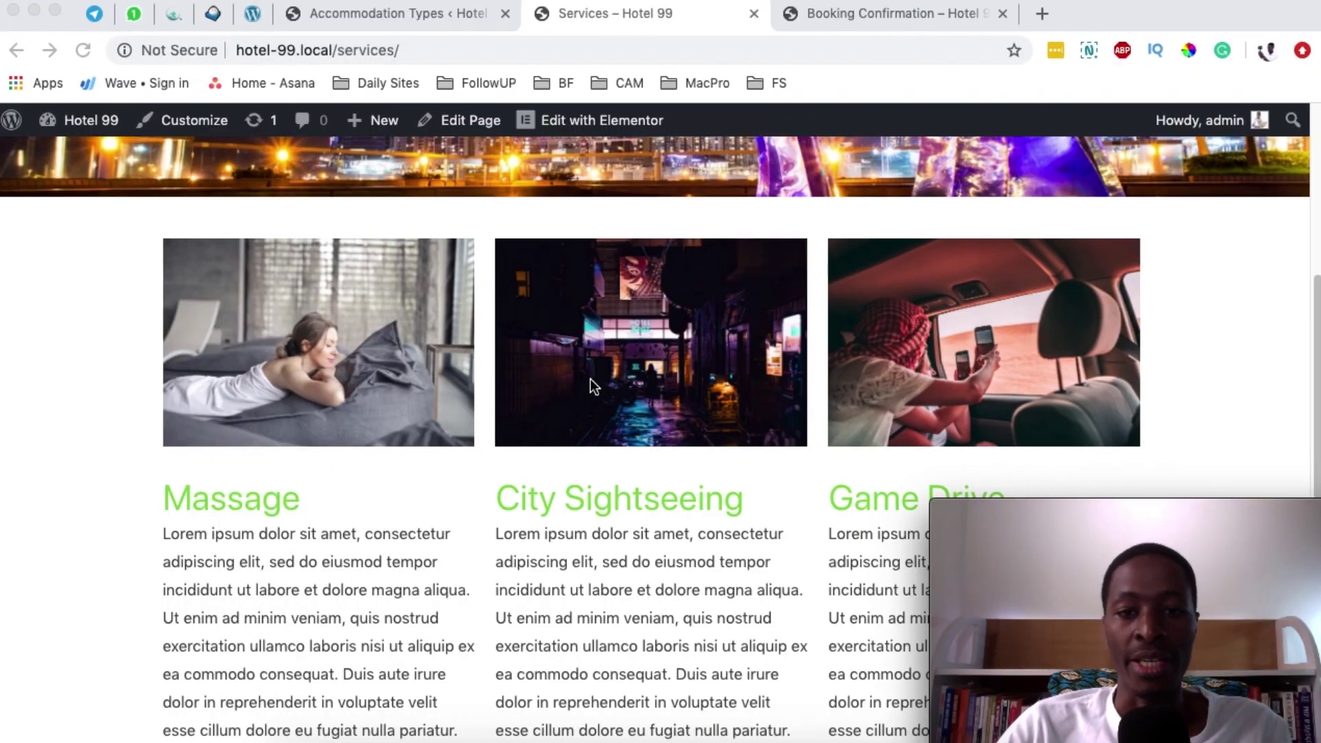
{"action": "scroll", "coordinate": [524, 455], "scroll_direction": "down", "scroll_amount": 3}
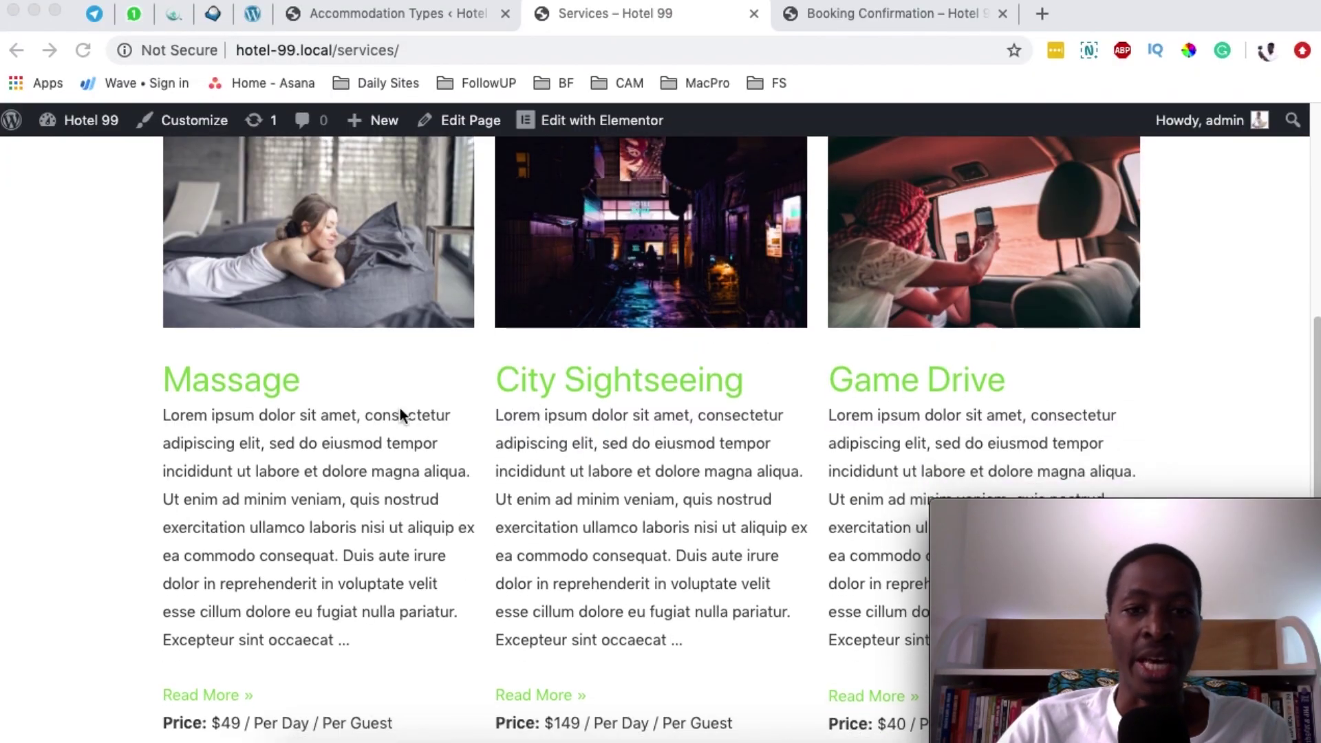
{"action": "scroll", "coordinate": [692, 403], "scroll_direction": "down", "scroll_amount": 6}
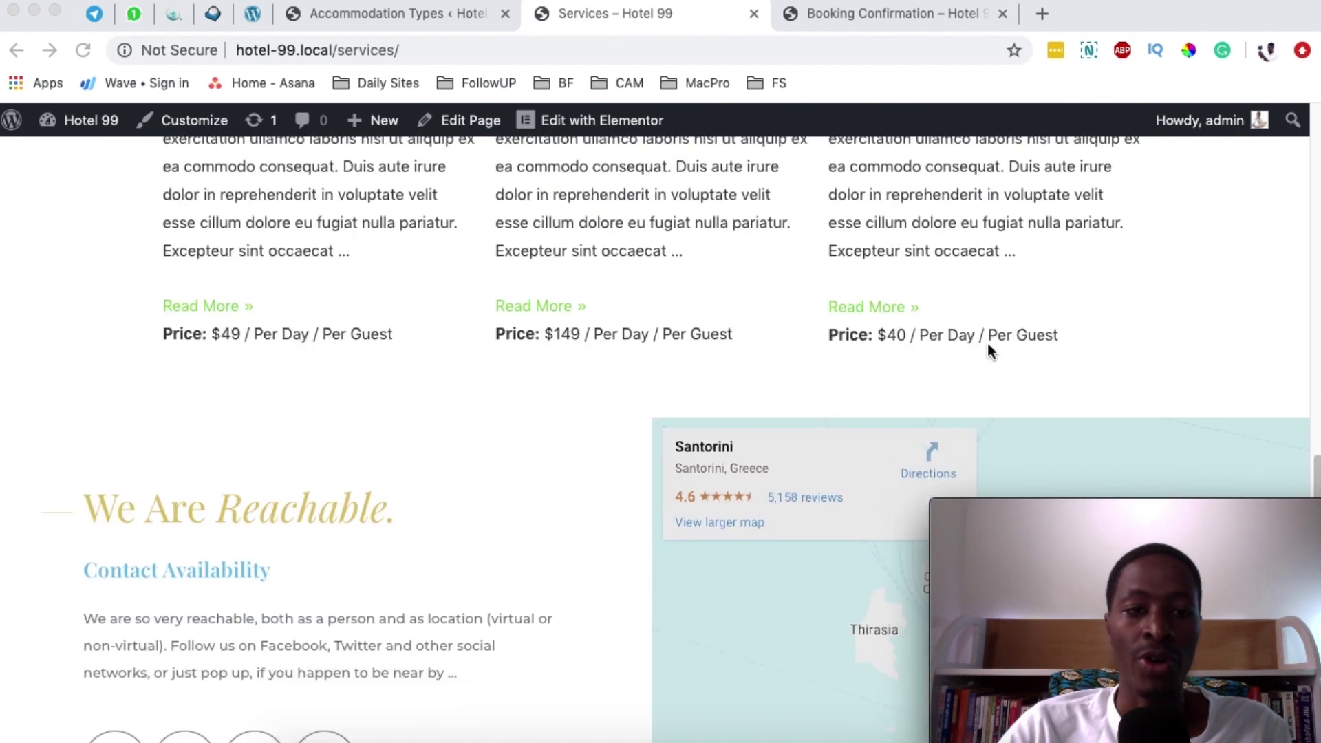
{"action": "scroll", "coordinate": [988, 344], "scroll_direction": "up", "scroll_amount": 10}
{"action": "scroll", "coordinate": [988, 344], "scroll_direction": "down", "scroll_amount": 6}
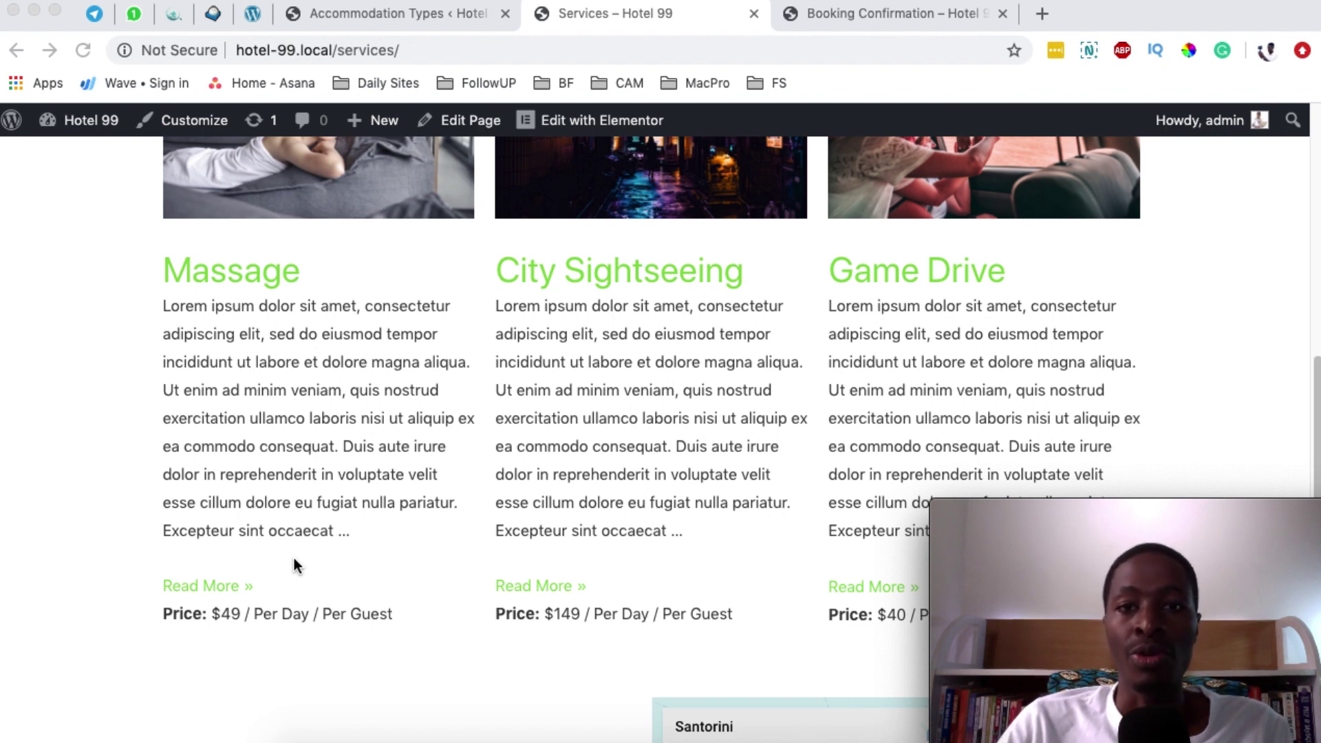
- Switch to the Booking Confirmation tab and review the Standard-SR $59 and Non Refundable-SR $35 rates
{"action": "key", "text": "ctrl+Tab"}
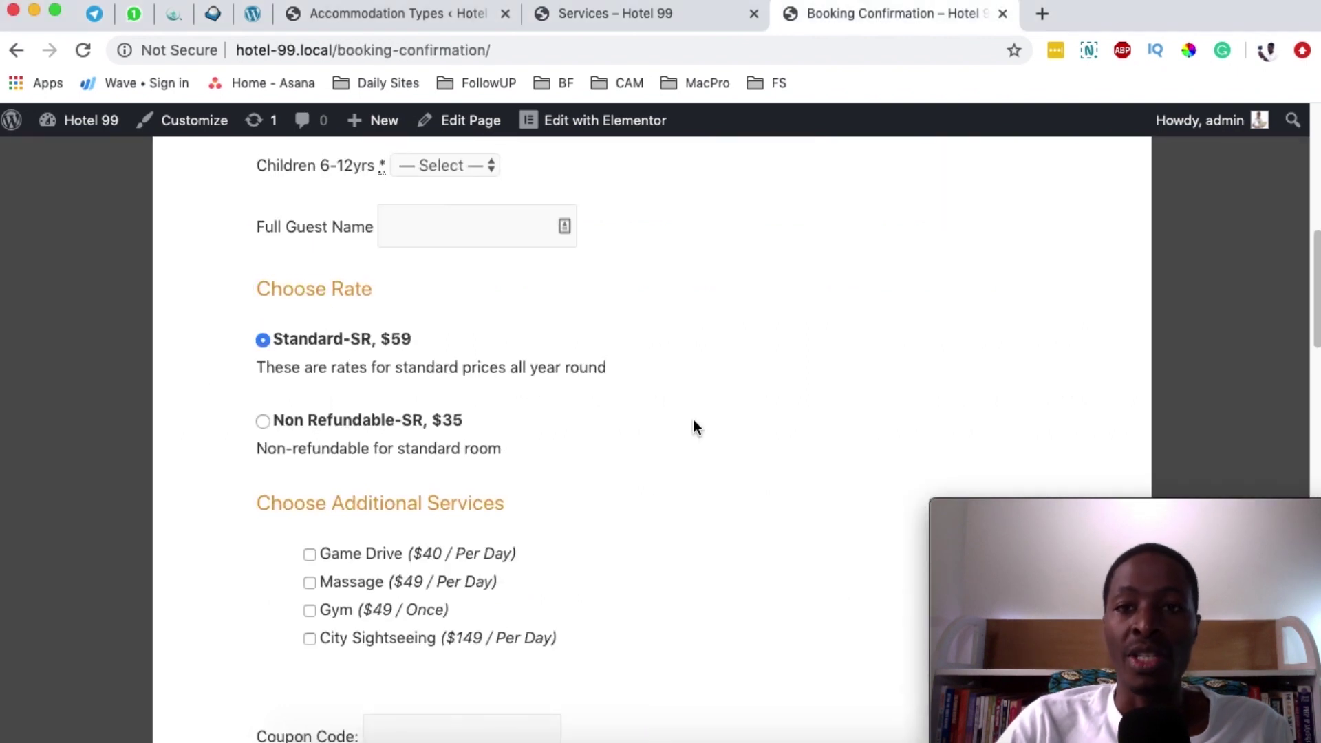
{"action": "scroll", "coordinate": [694, 427], "scroll_direction": "down", "scroll_amount": 2}
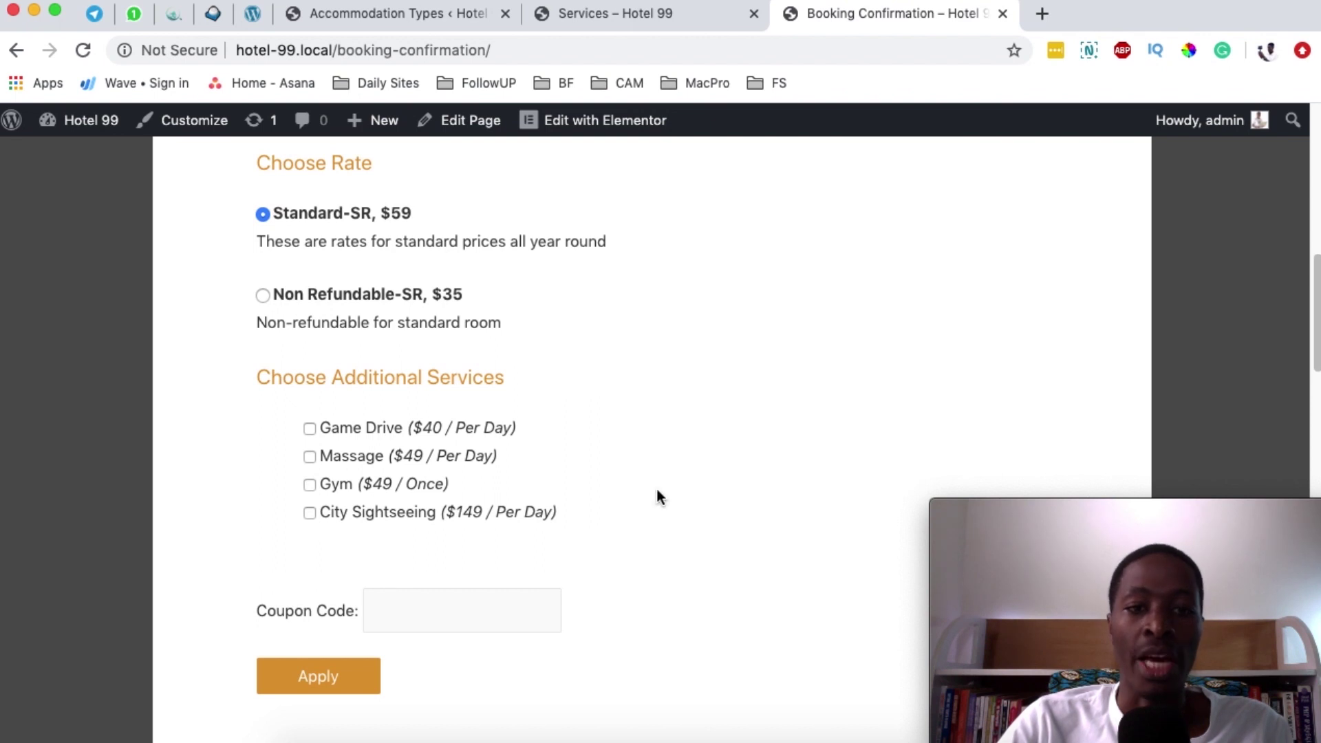
{"action": "scroll", "coordinate": [655, 486], "scroll_direction": "up", "scroll_amount": 1}
{"action": "scroll", "coordinate": [671, 488], "scroll_direction": "down", "scroll_amount": 1}
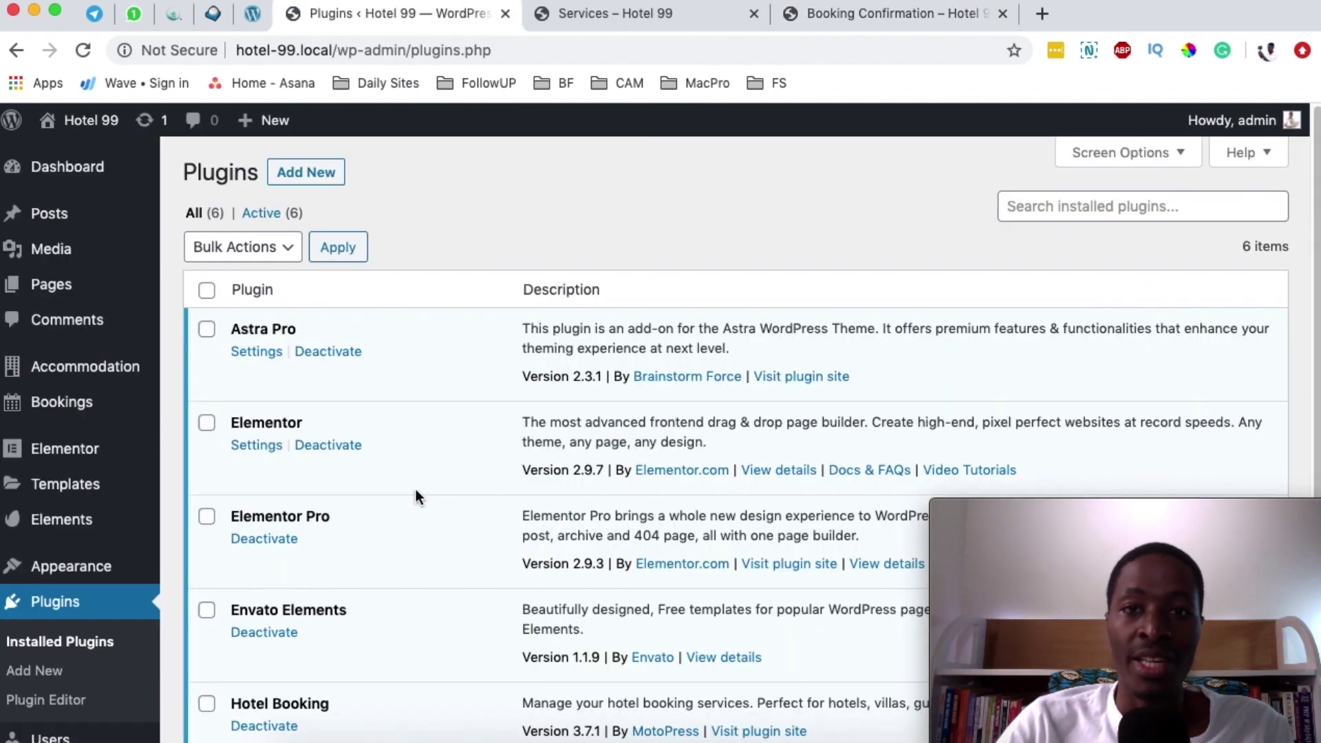
- Open Accommodation > Services in the admin, compare it with the Booking Confirmation services, then return
{"action": "scroll", "coordinate": [416, 489], "scroll_direction": "down", "scroll_amount": 1}
{"action": "scroll", "coordinate": [416, 494], "scroll_direction": "down", "scroll_amount": 5}
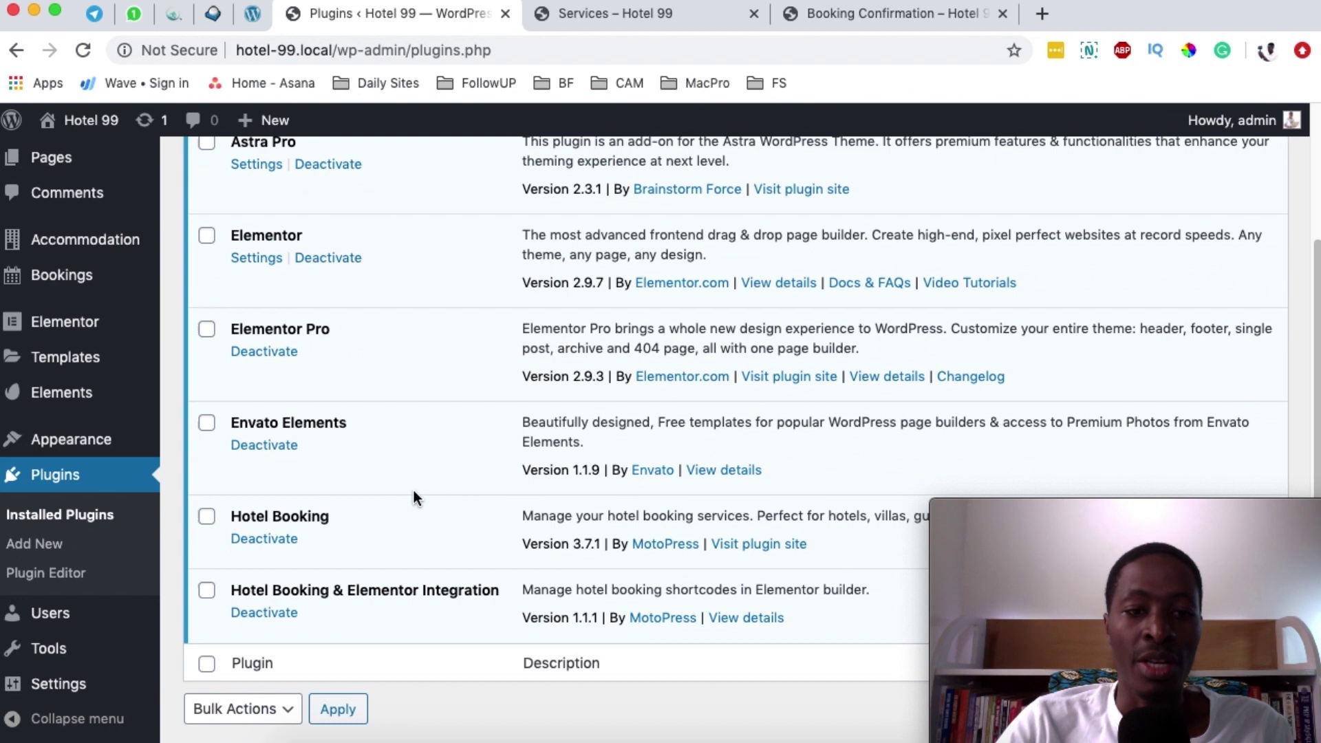
{"action": "left_click_drag", "start_coordinate": [249, 516], "coordinate": [389, 519]}
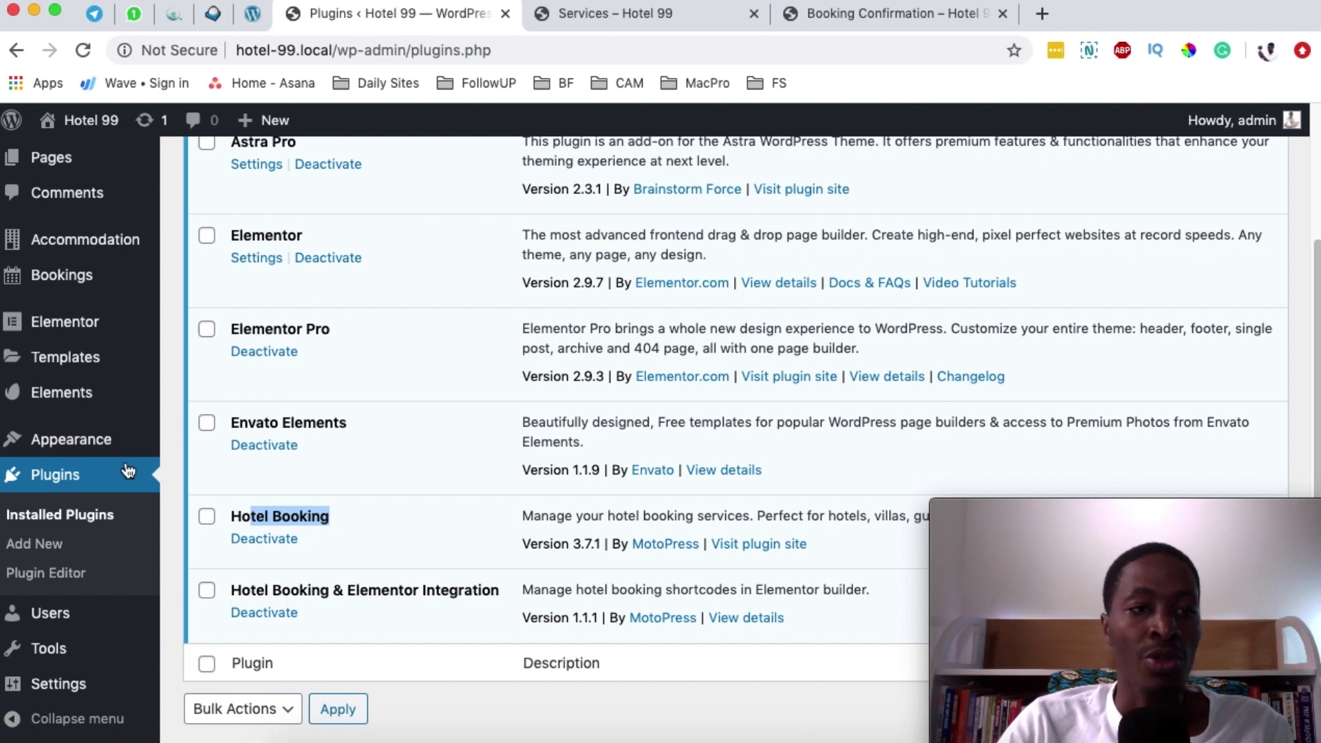
{"action": "scroll", "coordinate": [127, 471], "scroll_direction": "up", "scroll_amount": 3}
{"action": "mouse_move", "coordinate": [83, 336]}
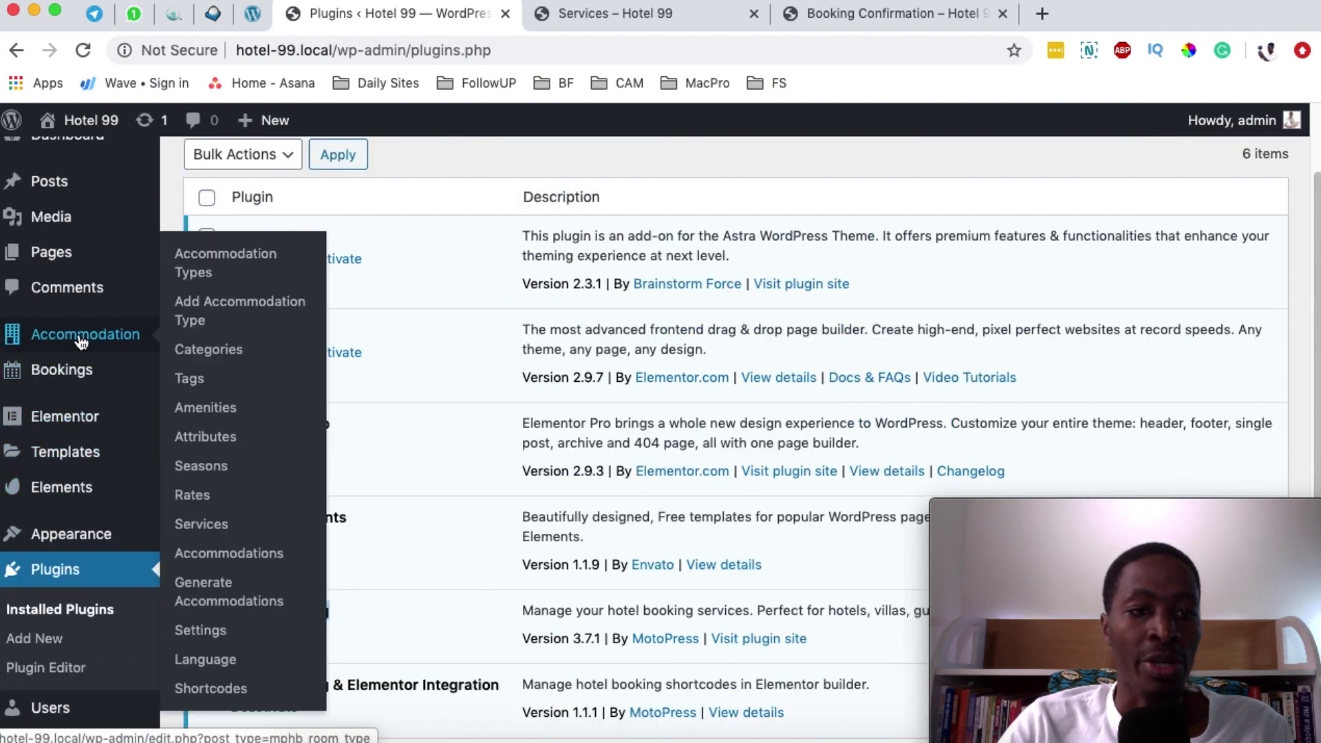
{"action": "left_click", "coordinate": [217, 527]}
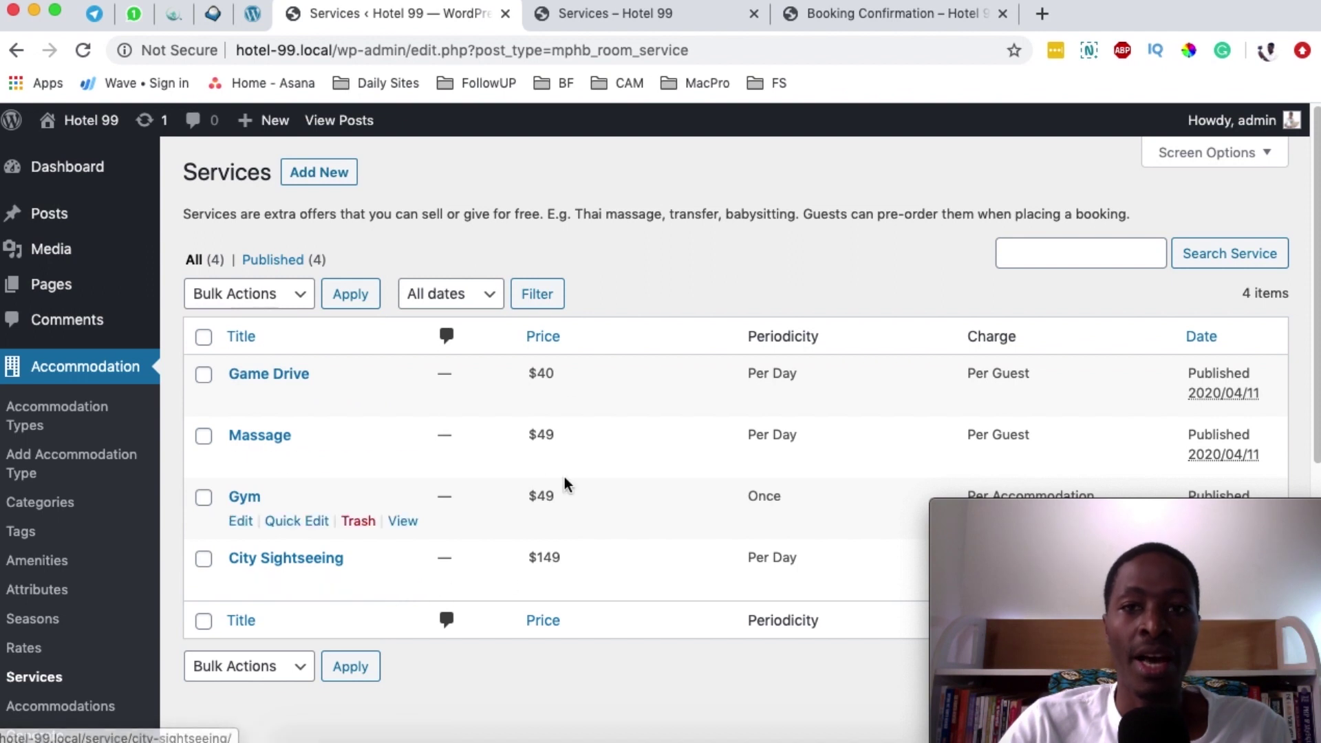
{"action": "left_click", "coordinate": [840, 23]}
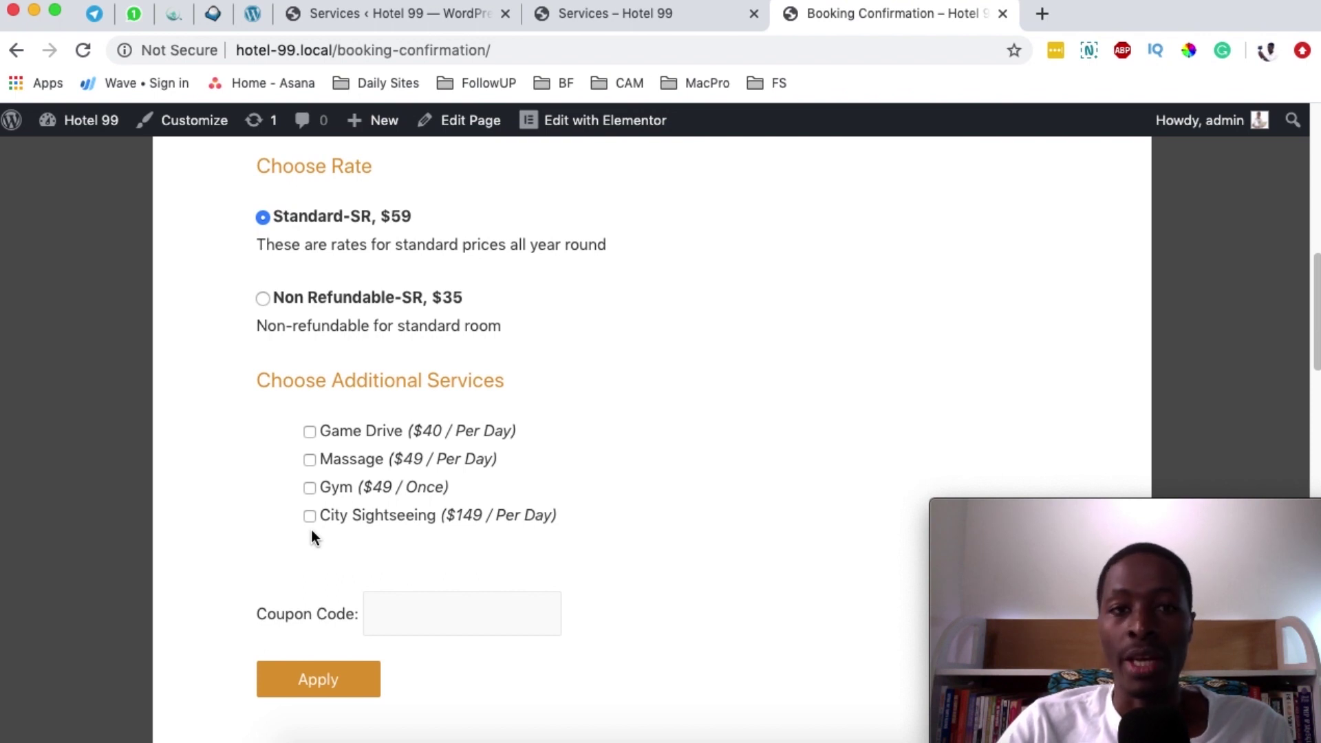
{"action": "left_click", "coordinate": [370, 14]}
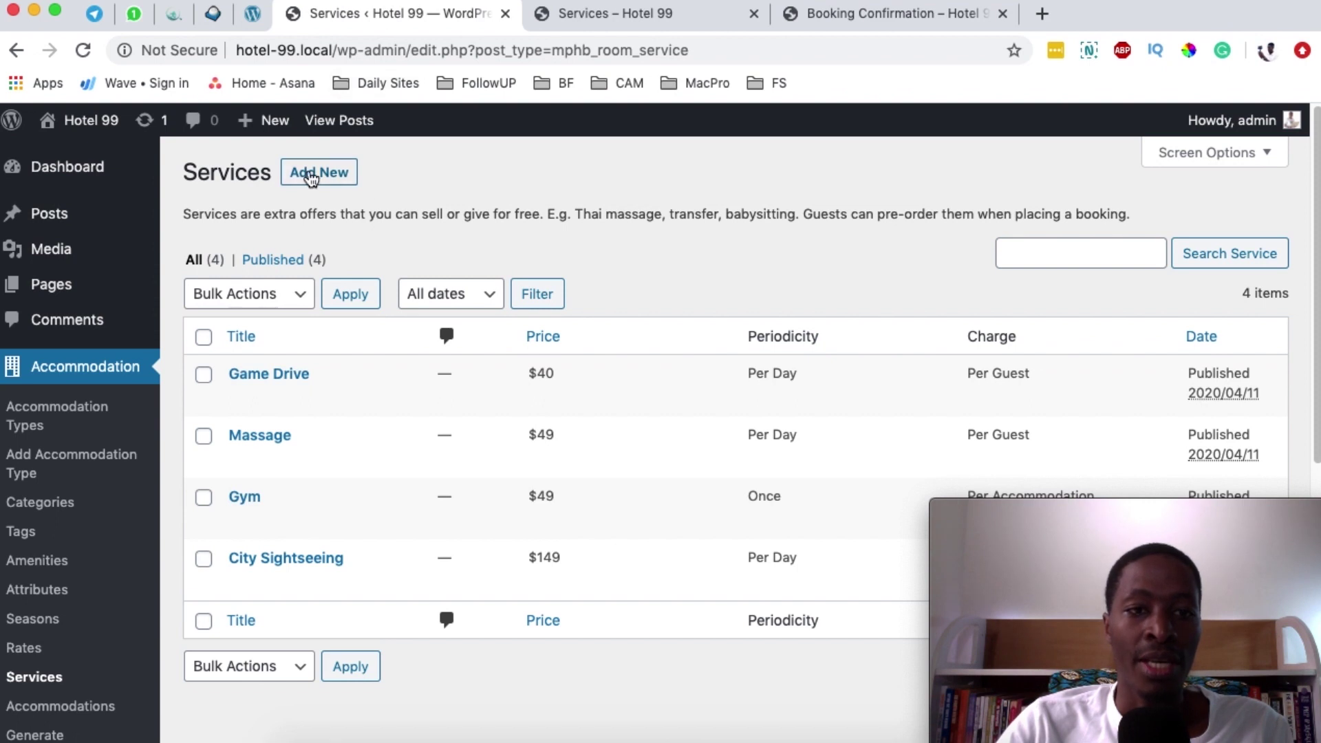
- Add a new service titled 'City Walk Tour'
{"action": "left_click", "coordinate": [313, 175]}
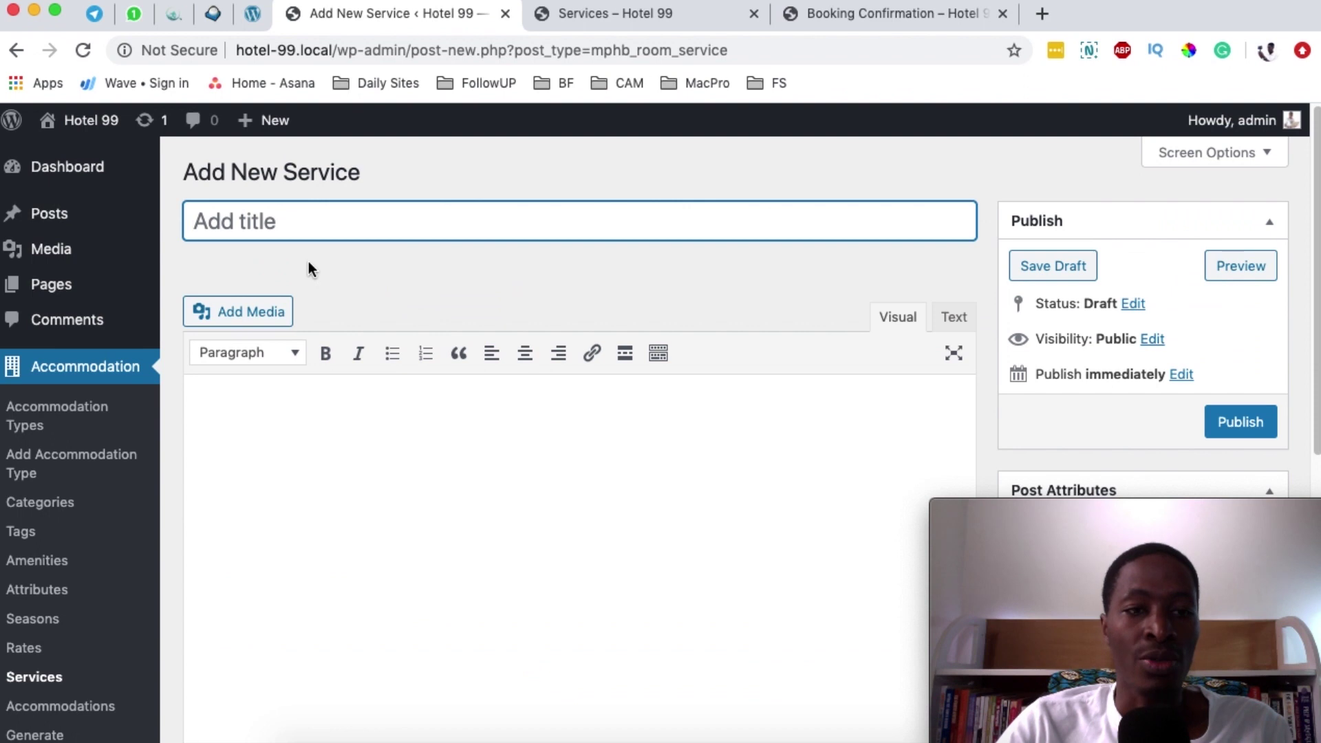
{"action": "type", "text": "C"}
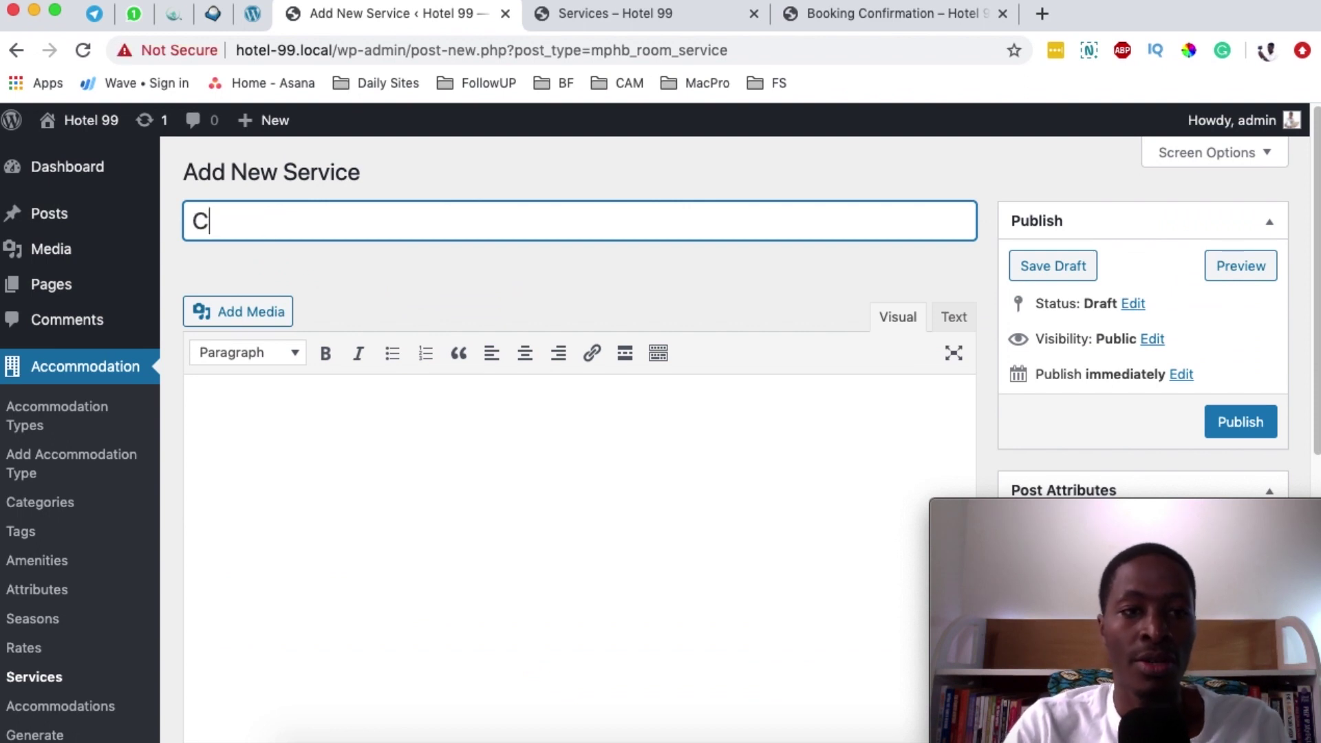
{"action": "key", "text": "BackSpace"}
{"action": "type", "text": "Wla"}
{"action": "key", "text": "BackSpace"}
{"action": "key", "text": "BackSpace"}
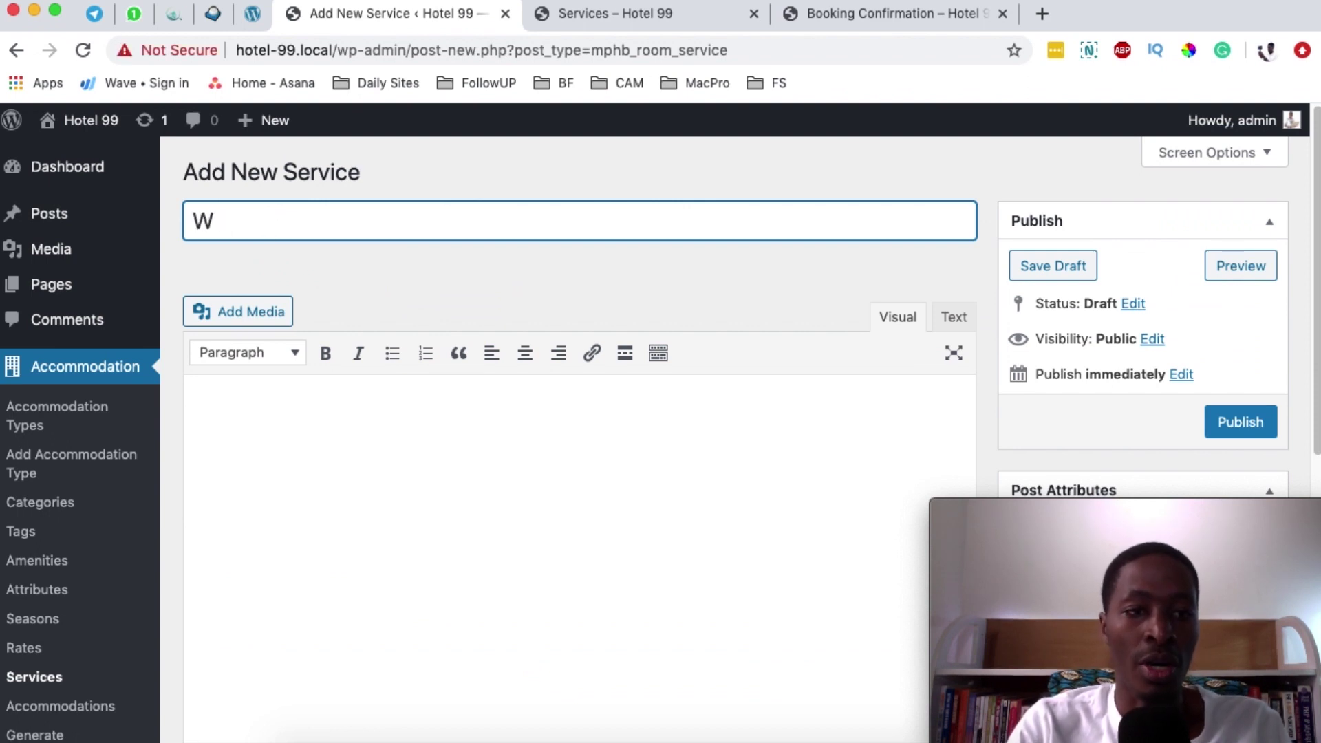
{"action": "type", "text": "al"}
{"action": "key", "text": "super+a"}
{"action": "type", "text": "City Walk Tour"}
- Paste the Lorem ipsum description into the service's content editor
{"action": "left_click", "coordinate": [345, 445]}
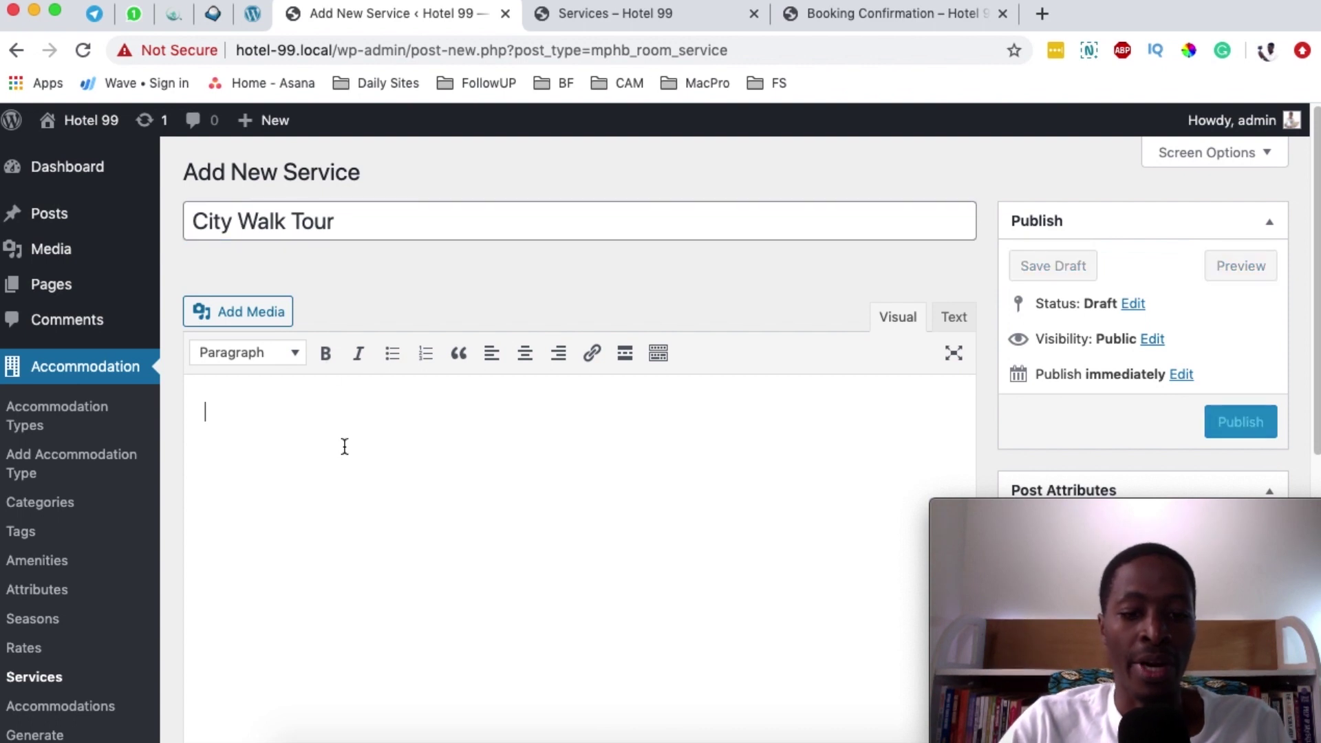
{"action": "type", "text": "\"Lorem ipsum dolor sit amet, consectetur adipiscing elit, sed do eiusmod tempor incididunt ut labore et dolore magna aliqua. Ut enim ad minim veniam, quis nostrud exercitation ullamco laboris nisi ut aliquip ex ea commodo consequat. Duis aute irure dolor in reprehenderit in voluptate velit esse cillum dolore eu fugiat nulla pariatur. Excepteur sint occaecat cupidatat non proident, sunt in culpa qui officia deserunt mollit anim id est laborum.\""}
{"action": "scroll", "coordinate": [412, 434], "scroll_direction": "down", "scroll_amount": 5}
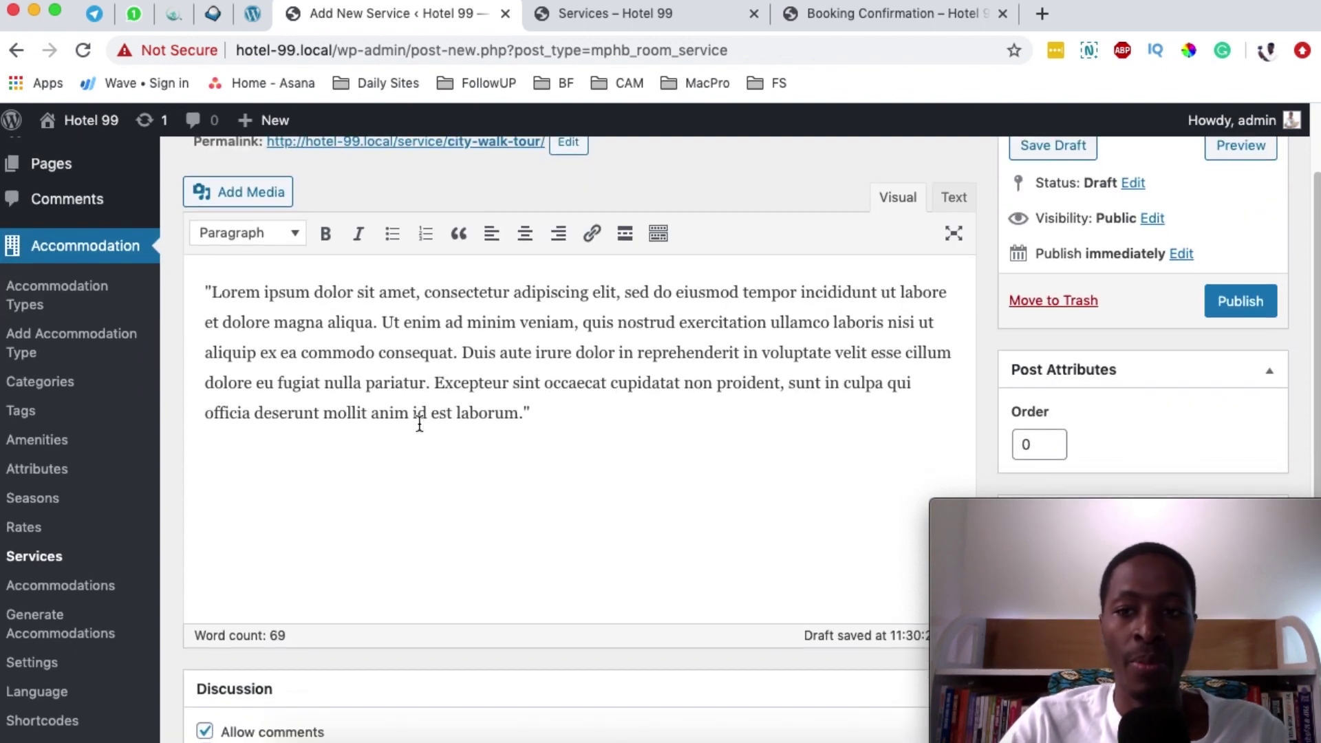
{"action": "scroll", "coordinate": [419, 421], "scroll_direction": "down", "scroll_amount": 6}
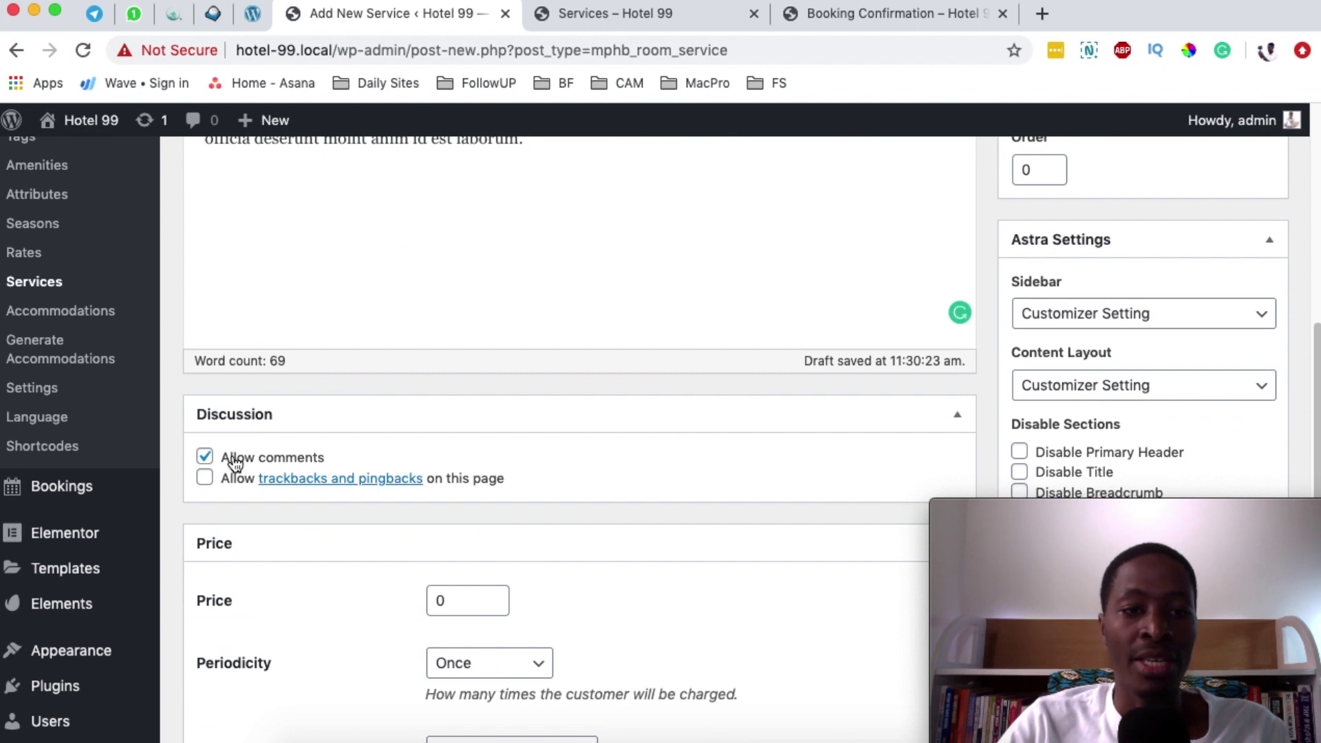
- Review the City Sightseeing service's title, description and $149 / Per Day / Per Guest price
{"action": "left_click", "coordinate": [609, 282]}
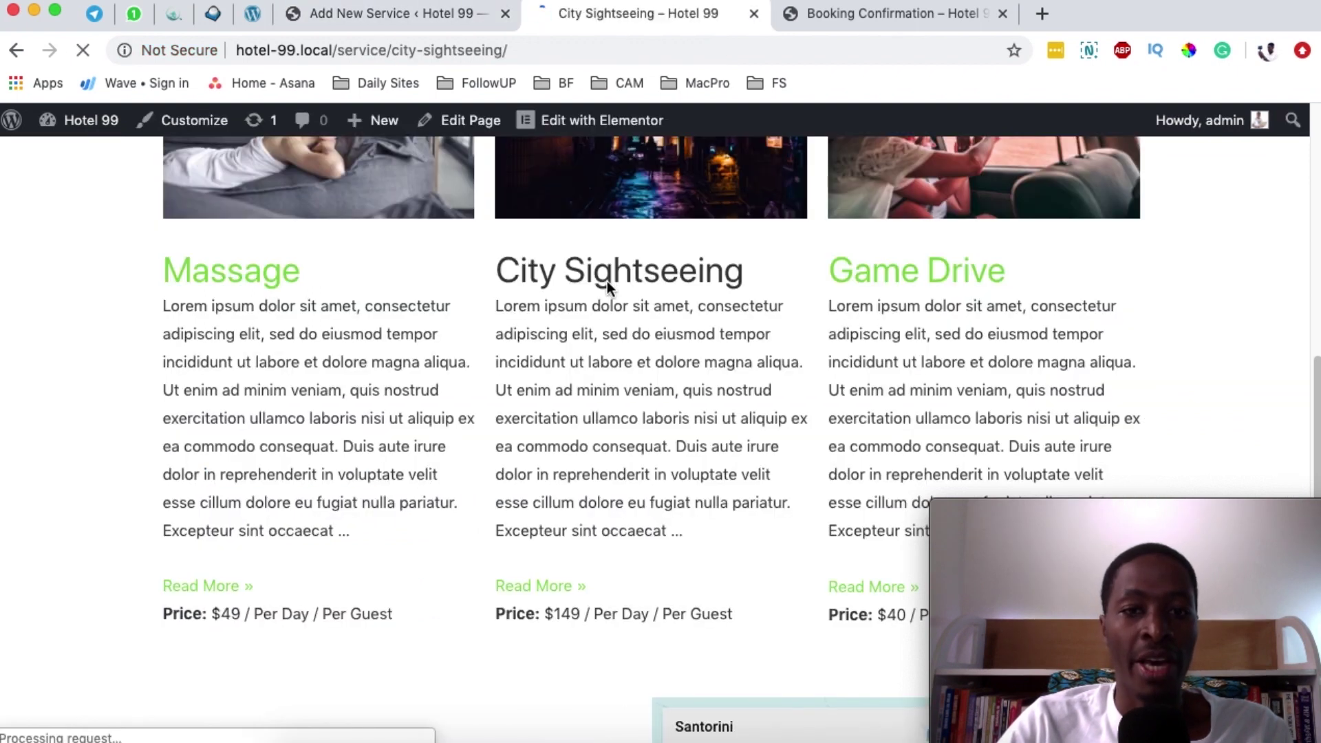
{"action": "scroll", "coordinate": [948, 324], "scroll_direction": "down", "scroll_amount": 10}
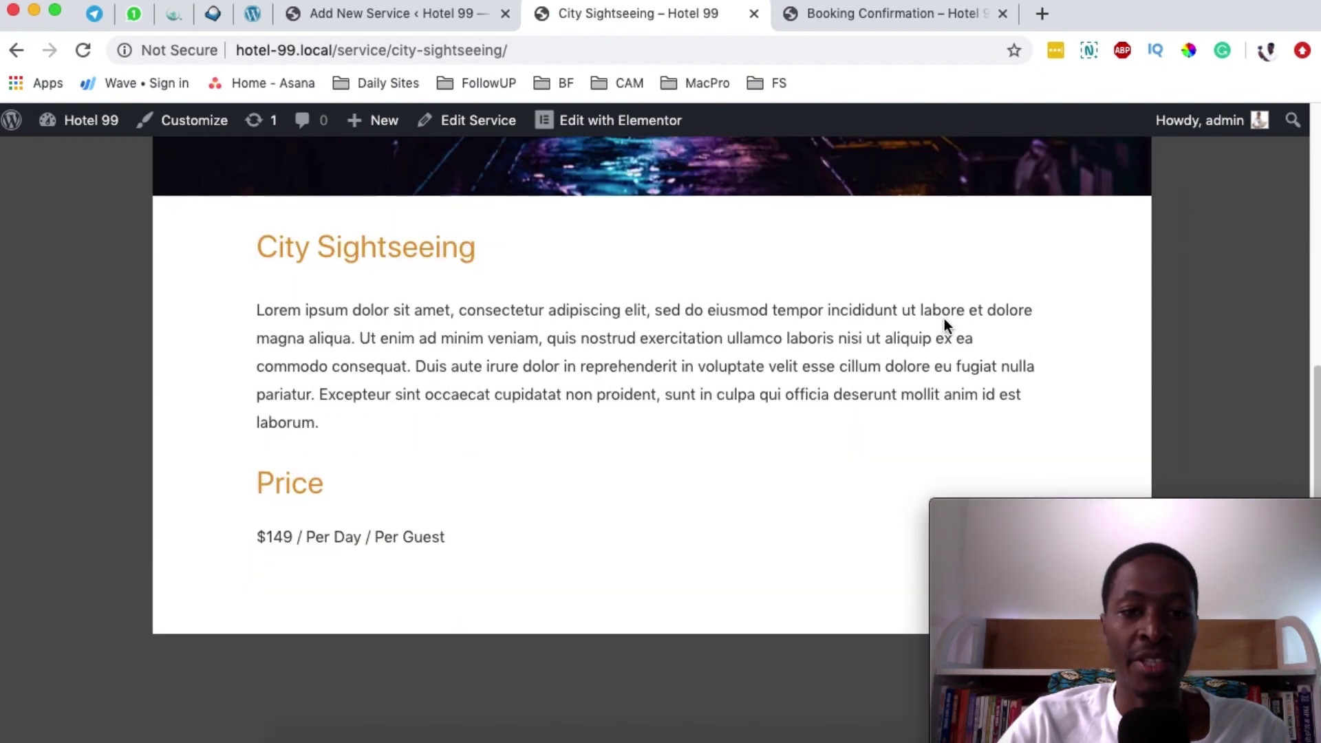
{"action": "left_click_drag", "start_coordinate": [257, 246], "coordinate": [511, 253]}
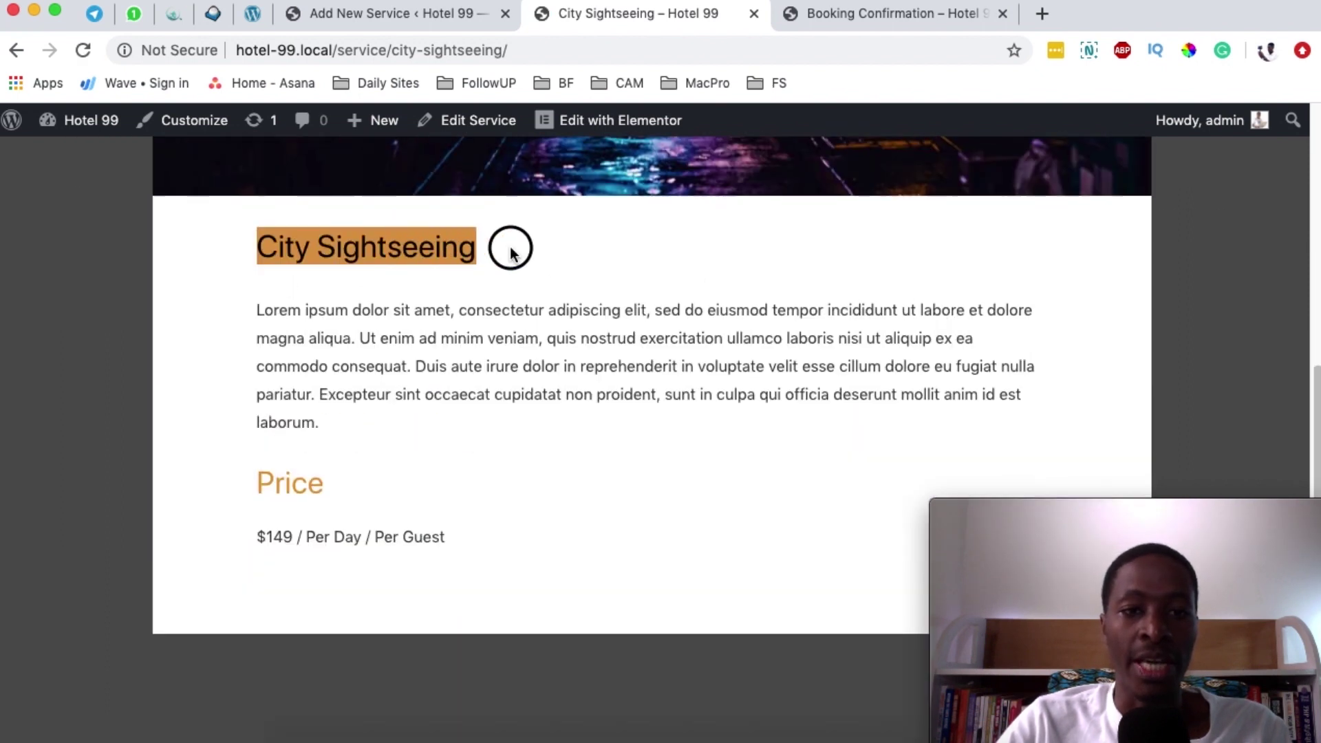
{"action": "left_click_drag", "start_coordinate": [256, 309], "coordinate": [325, 425]}
{"action": "left_click_drag", "start_coordinate": [447, 538], "coordinate": [256, 536]}
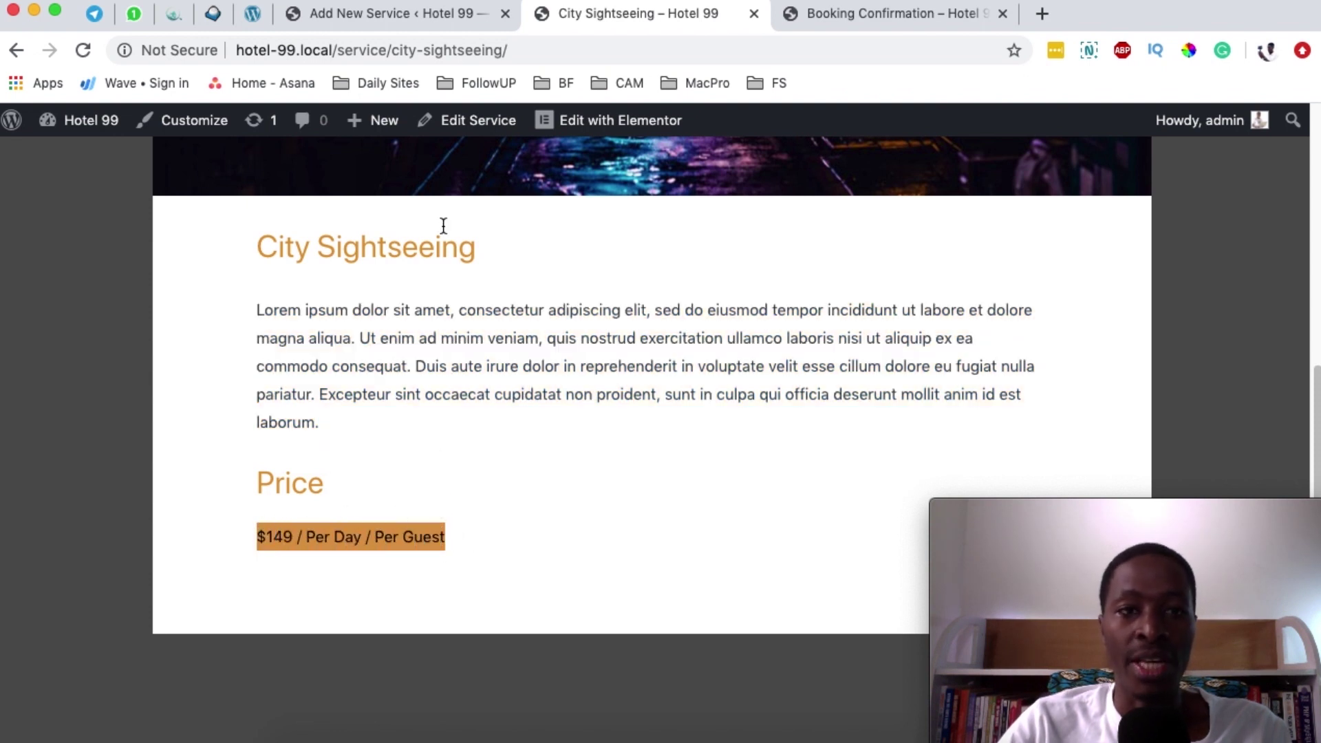
- Turn off comments for the City Walk Tour draft, rechecking the City Sightseeing page
{"action": "left_click", "coordinate": [414, 14]}
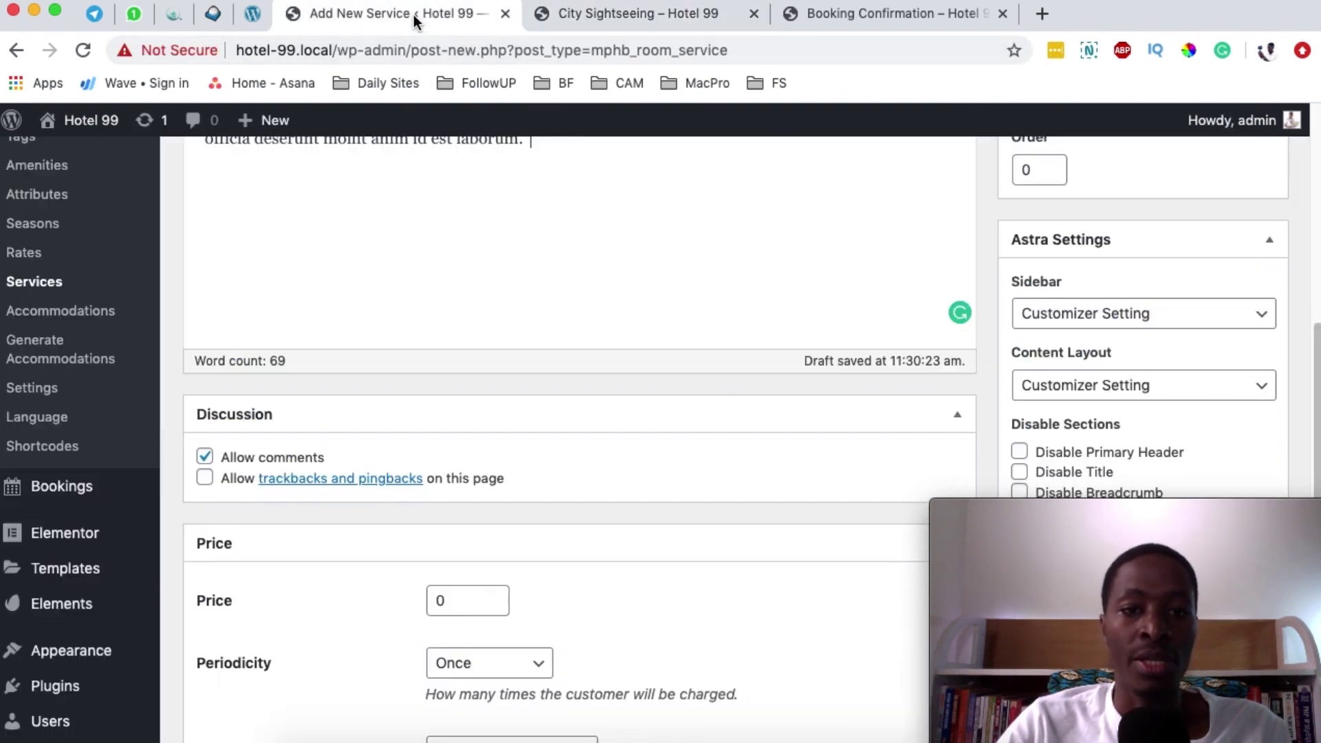
{"action": "left_click", "coordinate": [260, 463]}
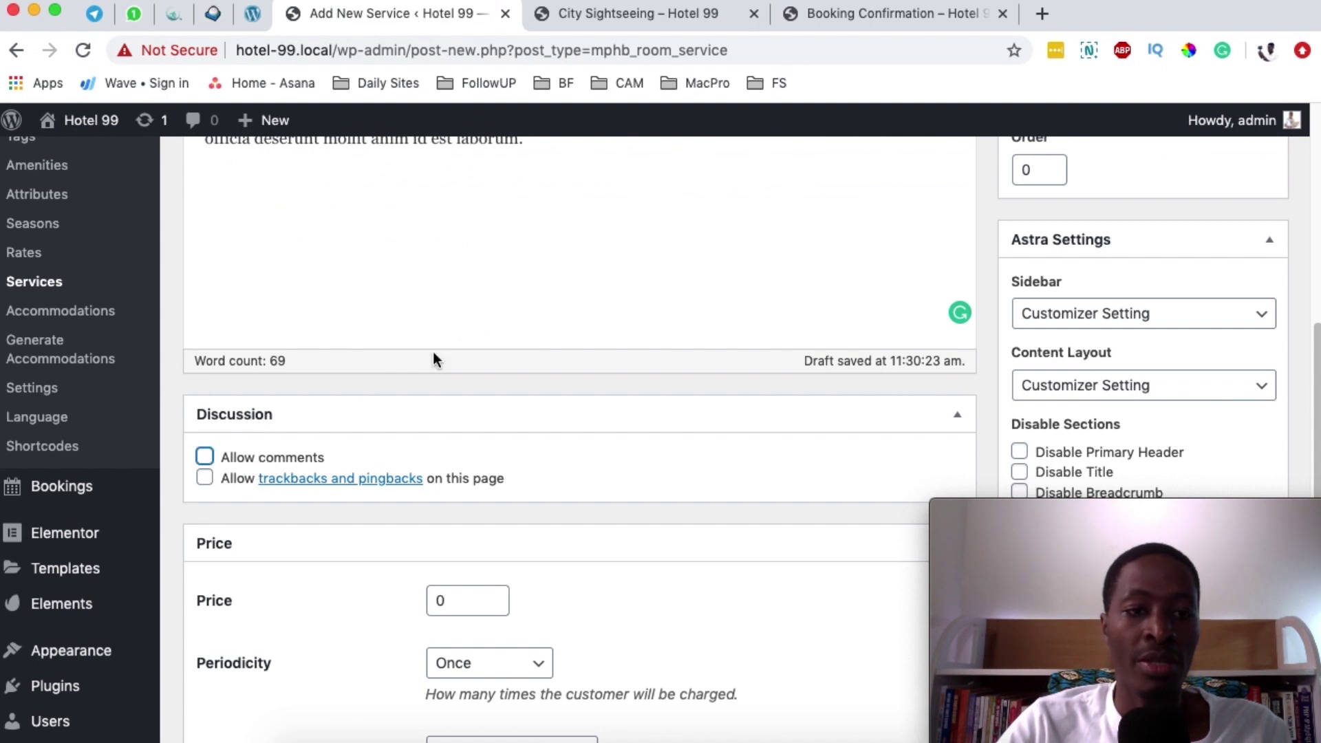
{"action": "left_click", "coordinate": [640, 10]}
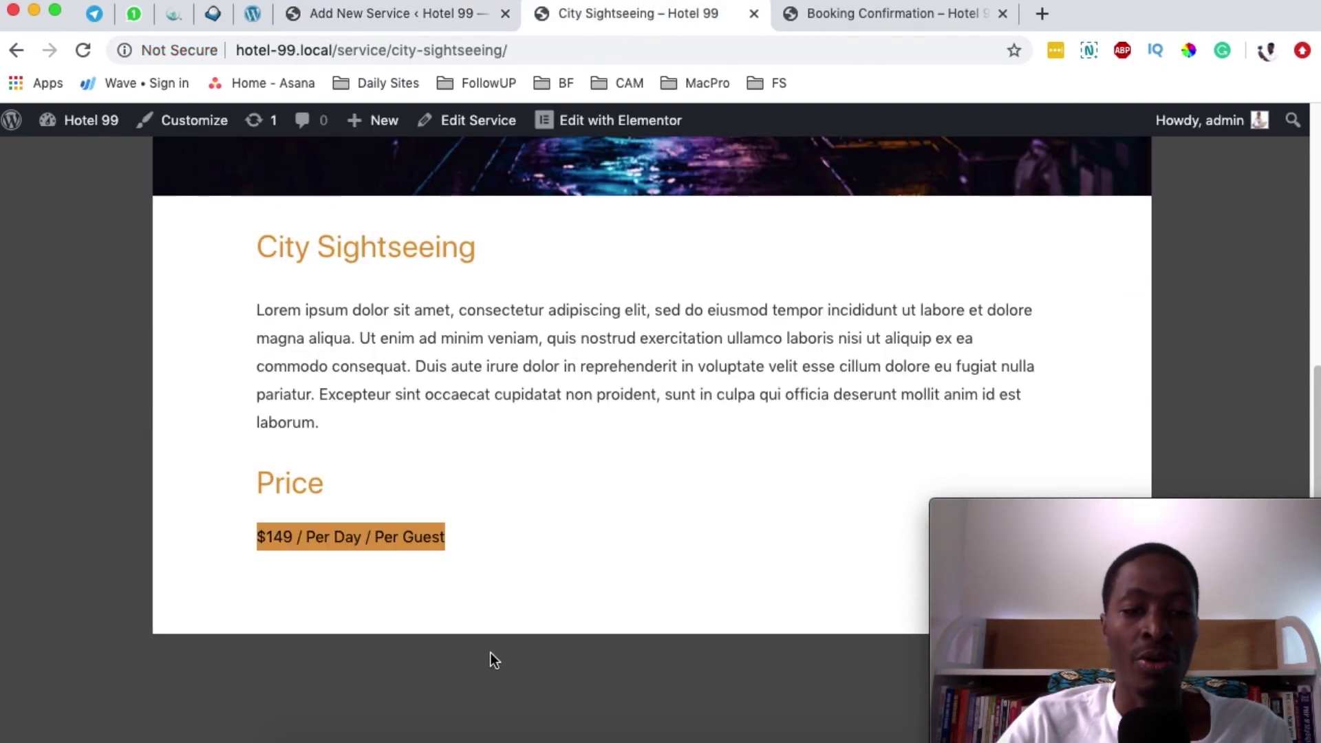
{"action": "scroll", "coordinate": [477, 649], "scroll_direction": "down", "scroll_amount": 3}
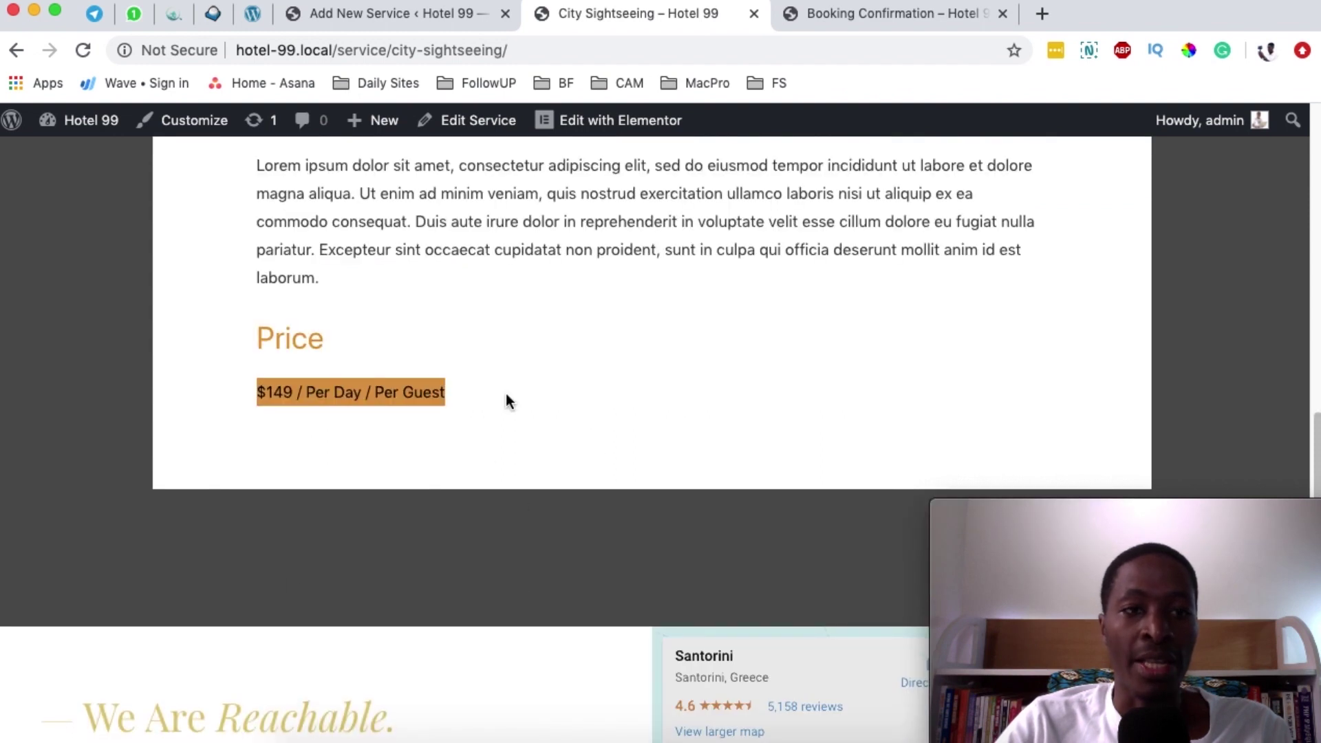
{"action": "left_click", "coordinate": [360, 18]}
- Set the City Walk Tour price to 49 with Per Day periodicity
{"action": "scroll", "coordinate": [413, 467], "scroll_direction": "down", "scroll_amount": 2}
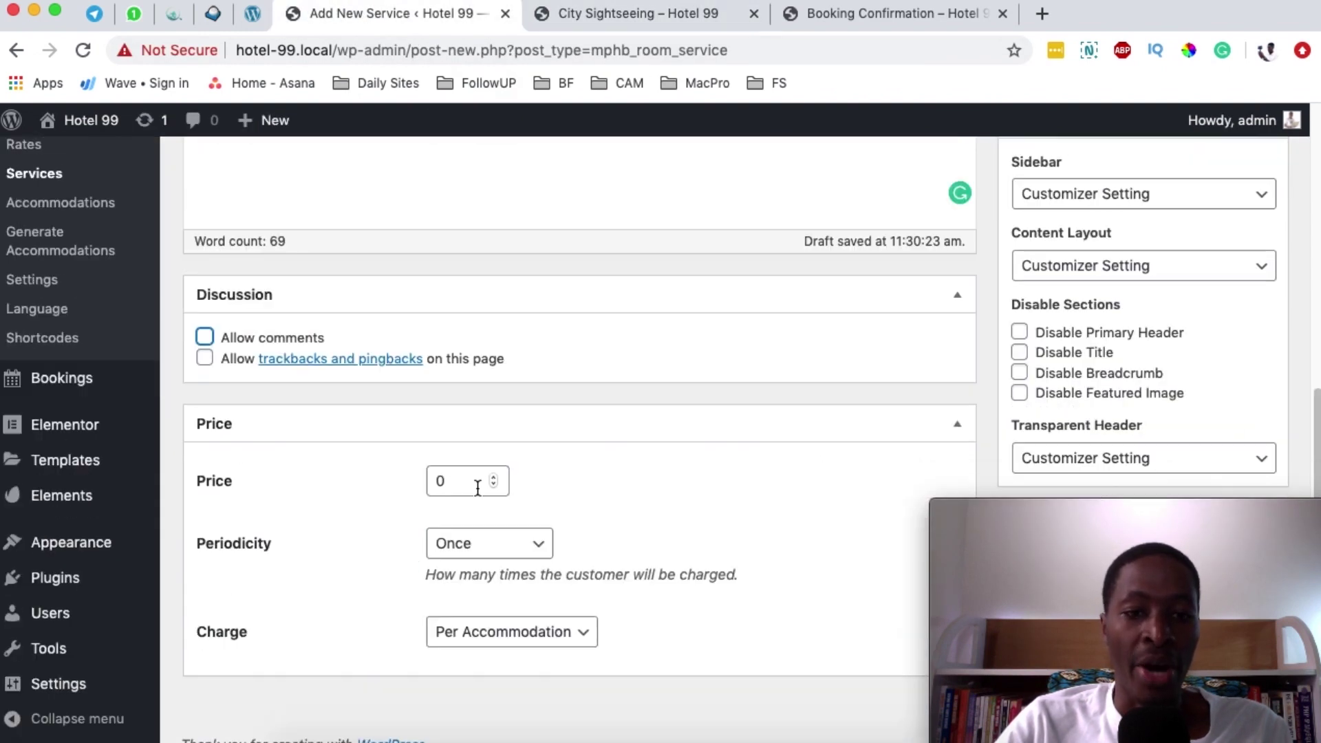
{"action": "double_click", "coordinate": [443, 482]}
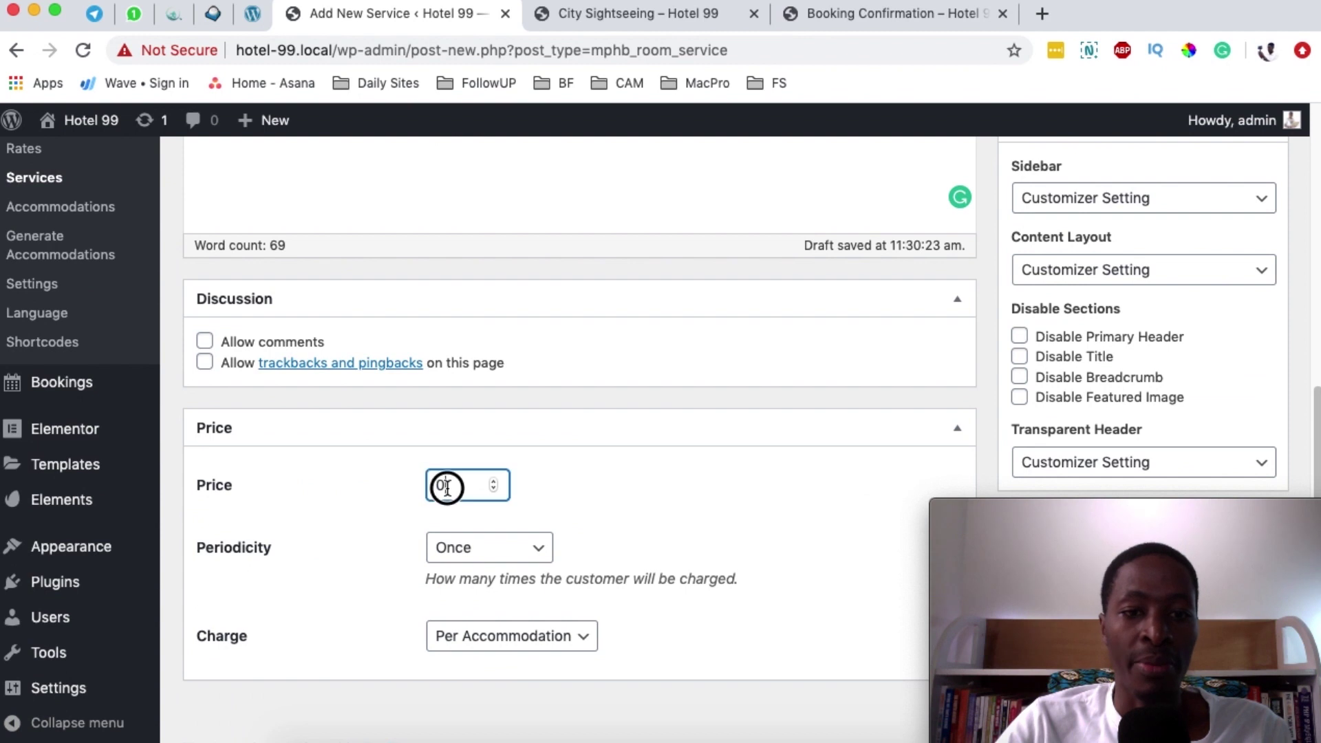
{"action": "type", "text": "49"}
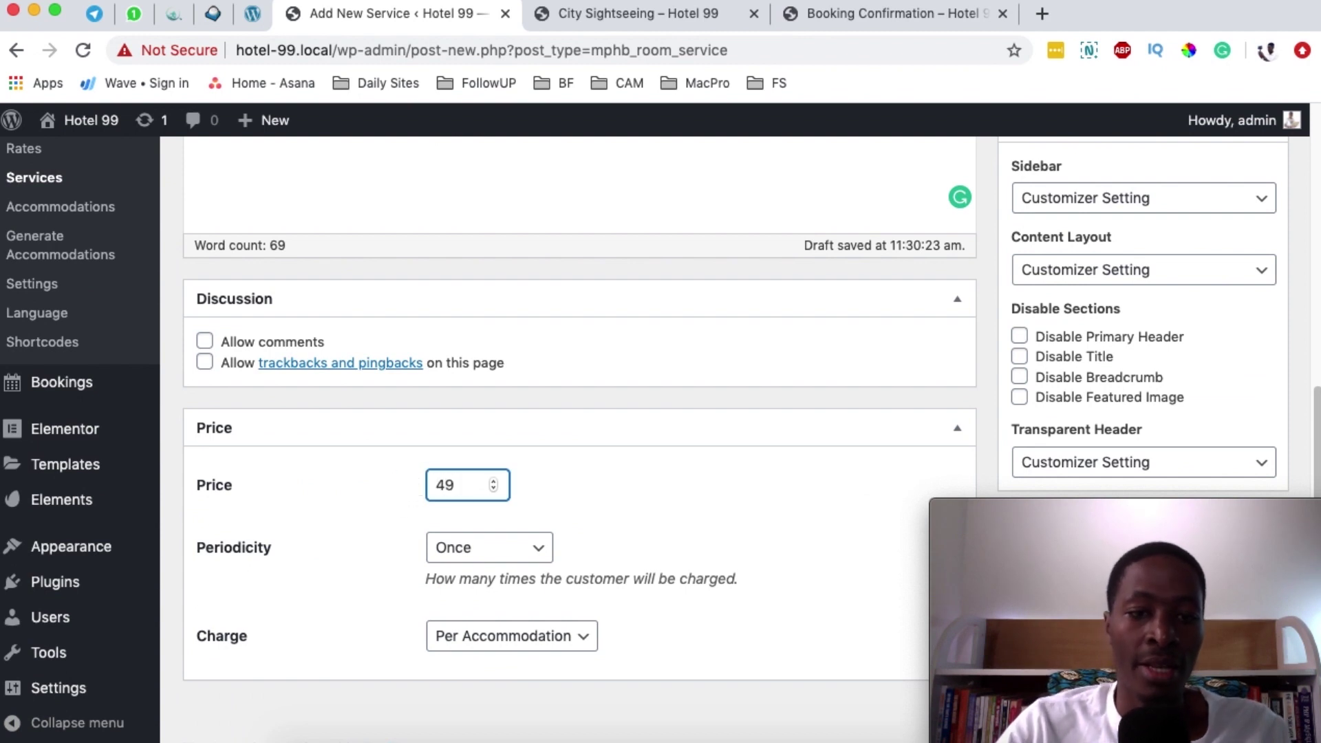
{"action": "scroll", "coordinate": [368, 545], "scroll_direction": "down", "scroll_amount": 1}
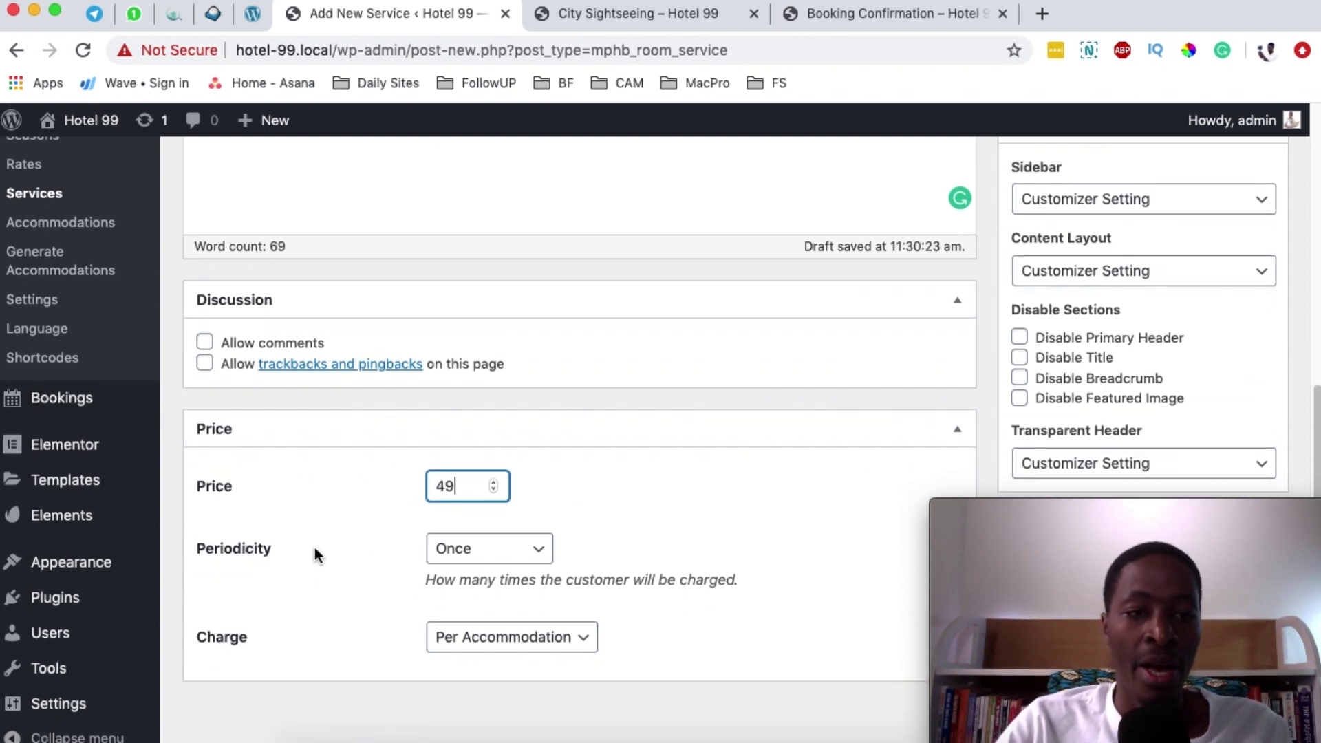
{"action": "left_click", "coordinate": [455, 551]}
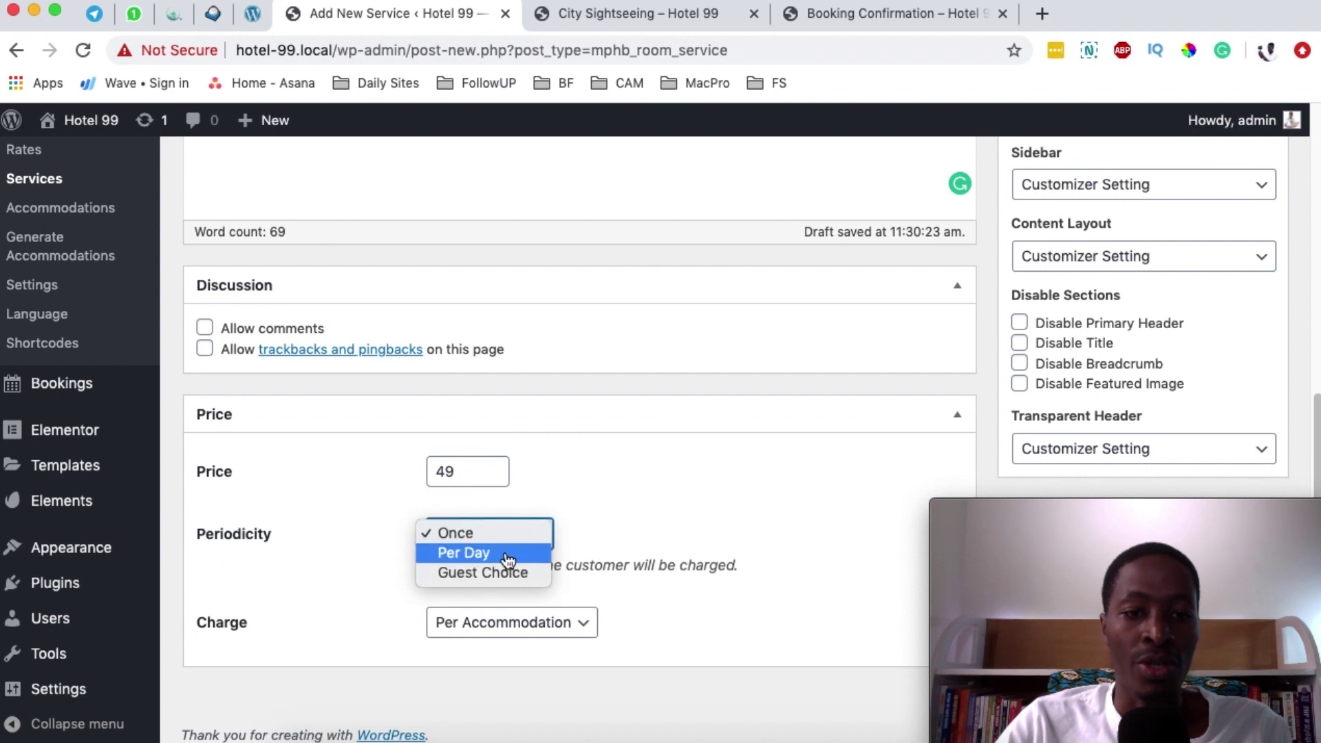
{"action": "left_click", "coordinate": [504, 549]}
{"action": "left_click", "coordinate": [514, 550]}
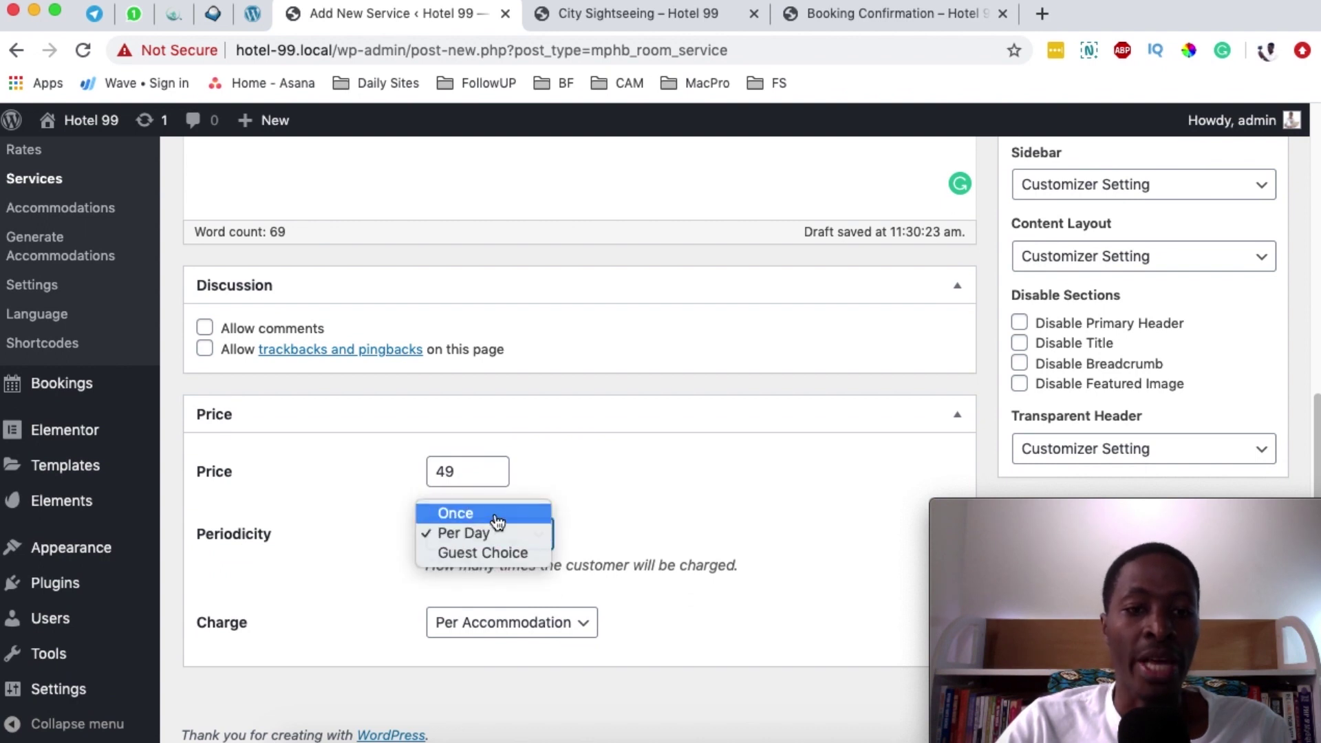
{"action": "left_click", "coordinate": [497, 515]}
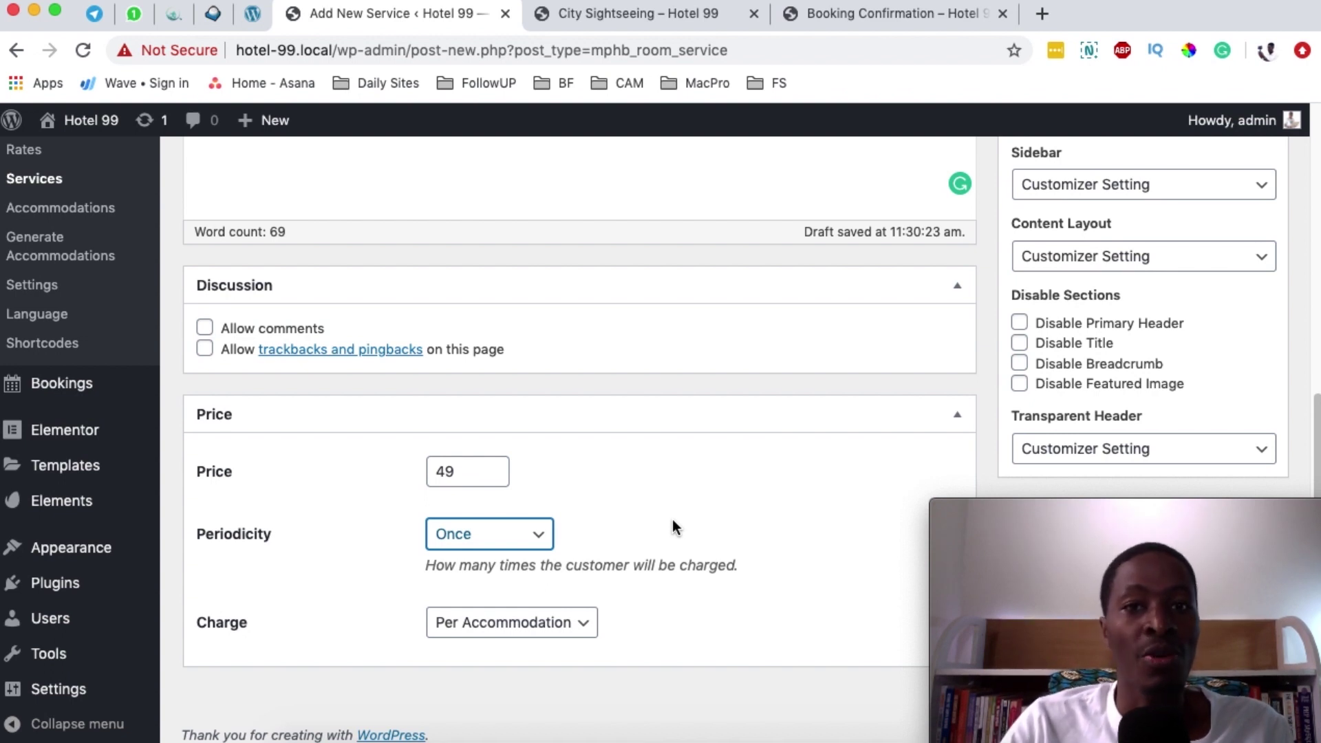
{"action": "left_click", "coordinate": [481, 534]}
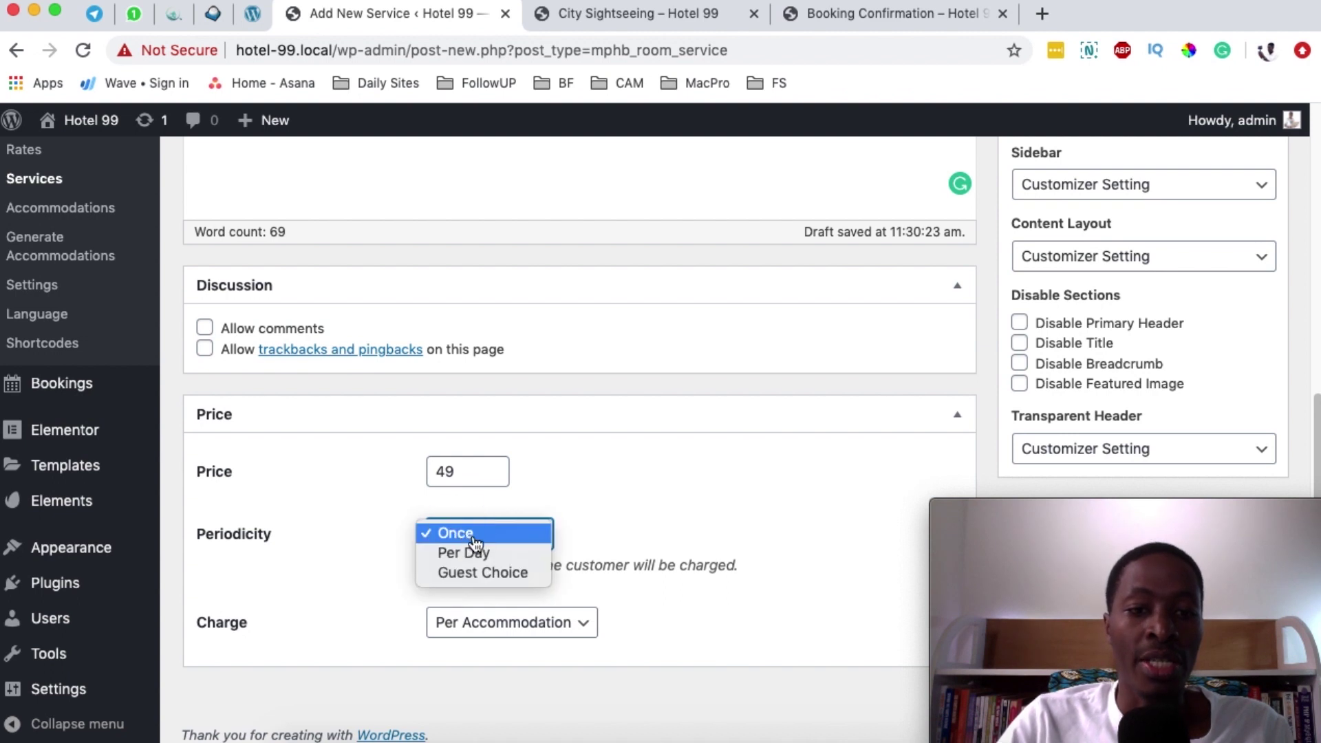
{"action": "left_click", "coordinate": [510, 555]}
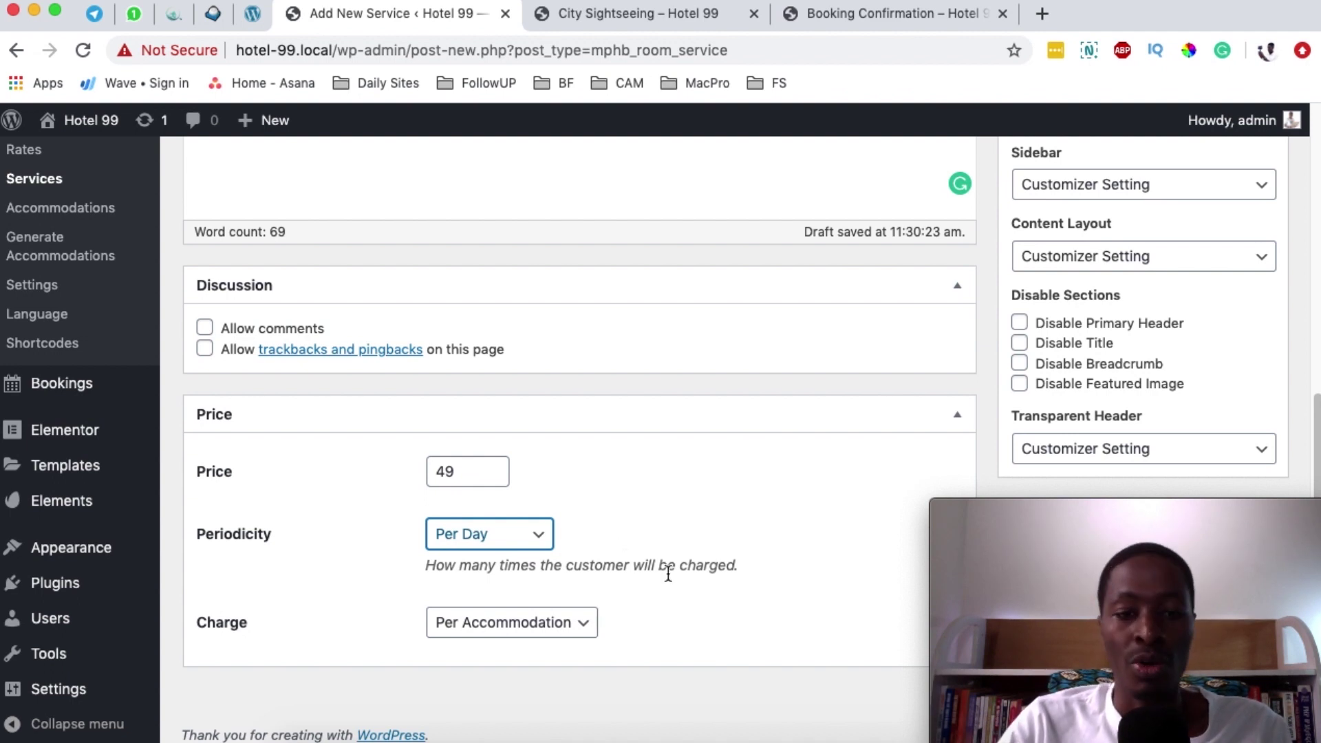
- Change the City Walk Tour's Charge option from Per Accommodation to Per Guest
{"action": "scroll", "coordinate": [671, 561], "scroll_direction": "down", "scroll_amount": 1}
{"action": "left_click", "coordinate": [584, 620]}
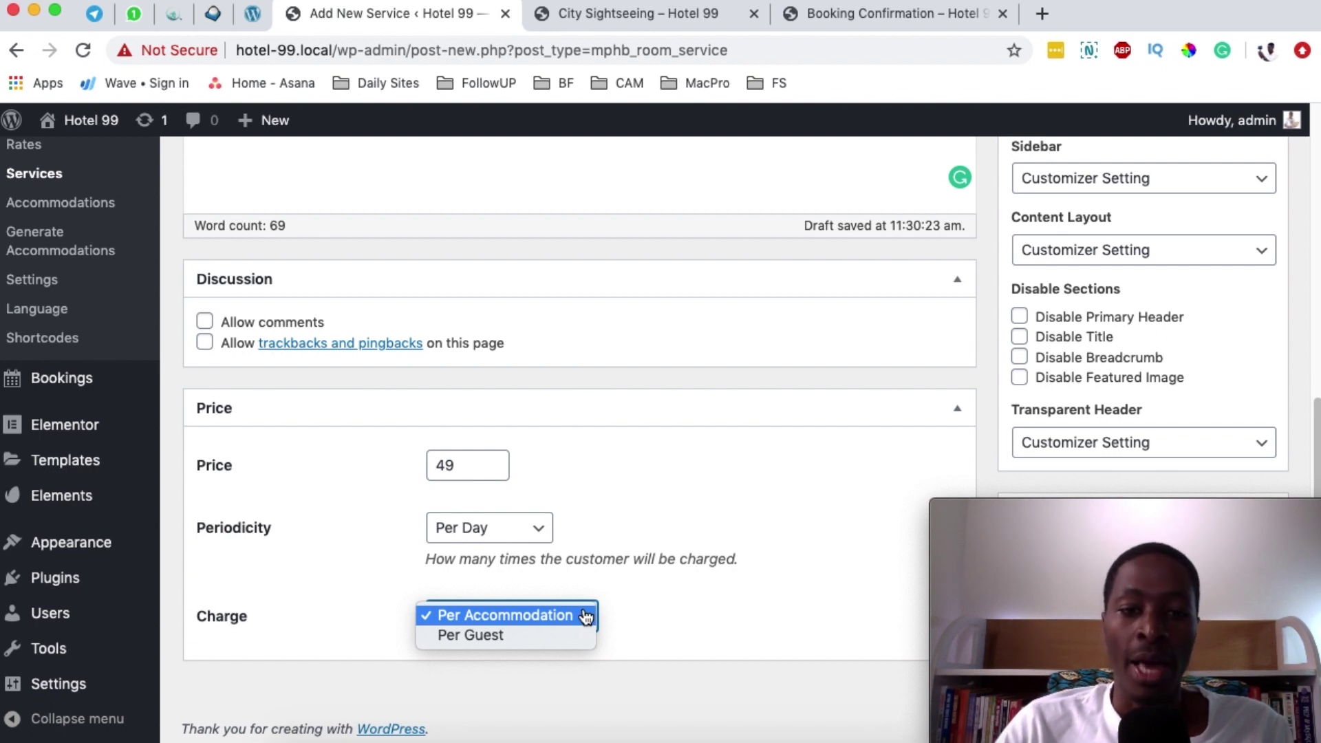
{"action": "left_click", "coordinate": [540, 637]}
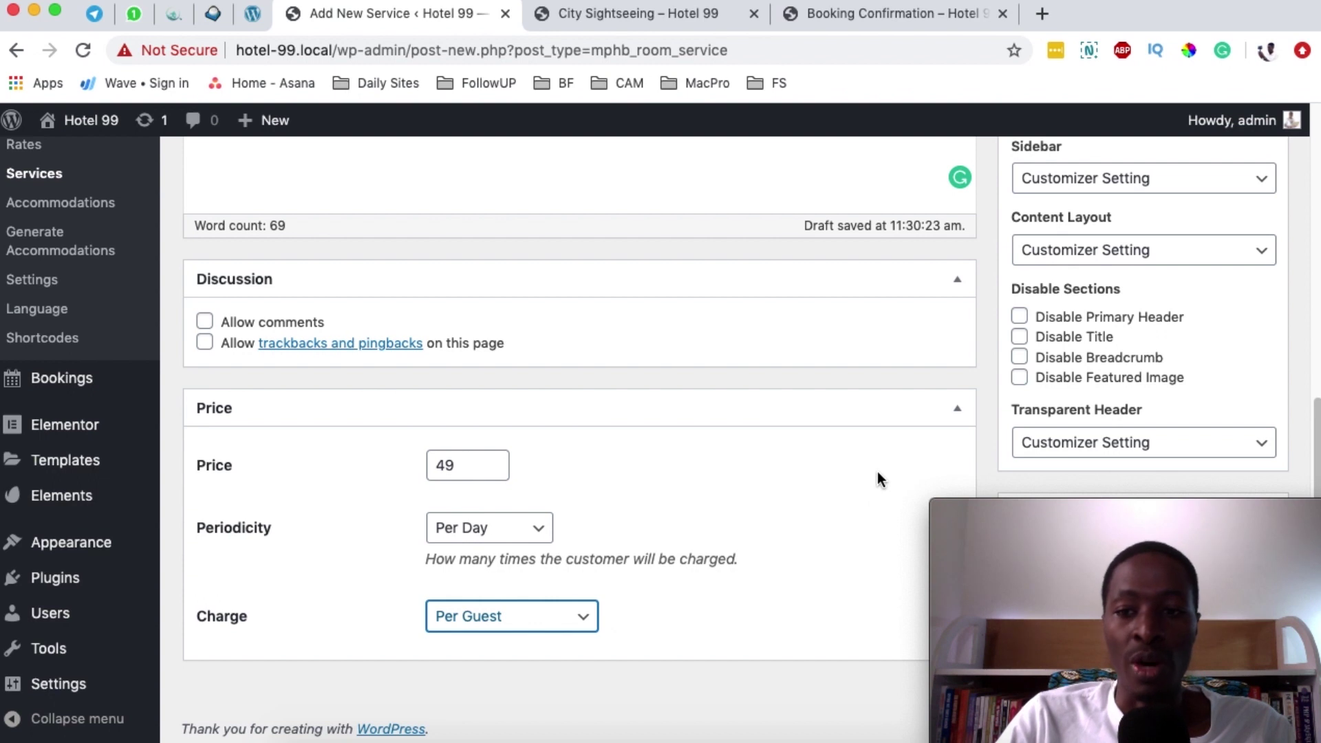
- Choose the night-city bridge photo from the Media Library as City Walk Tour's featured image
{"action": "scroll", "coordinate": [885, 458], "scroll_direction": "up", "scroll_amount": 5}
{"action": "scroll", "coordinate": [885, 455], "scroll_direction": "up", "scroll_amount": 2}
{"action": "scroll", "coordinate": [878, 442], "scroll_direction": "down", "scroll_amount": 8}
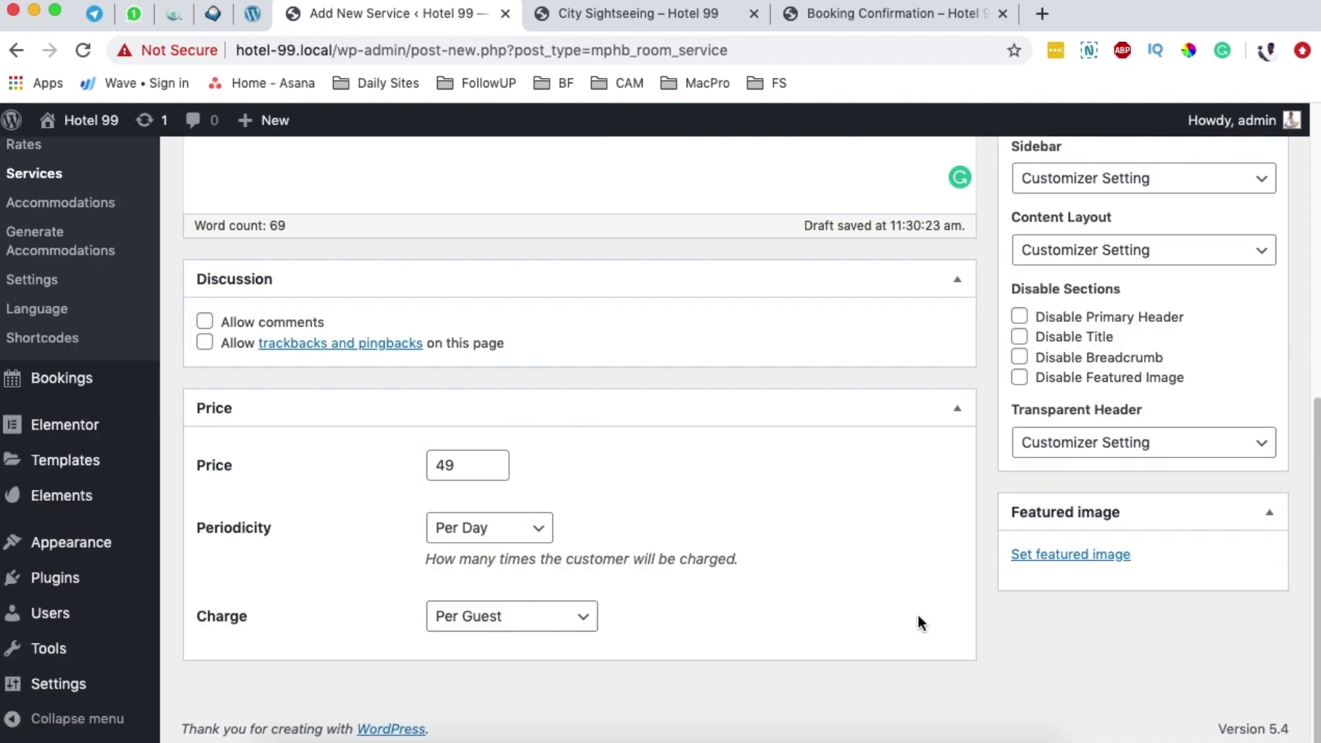
{"action": "left_click", "coordinate": [1065, 561]}
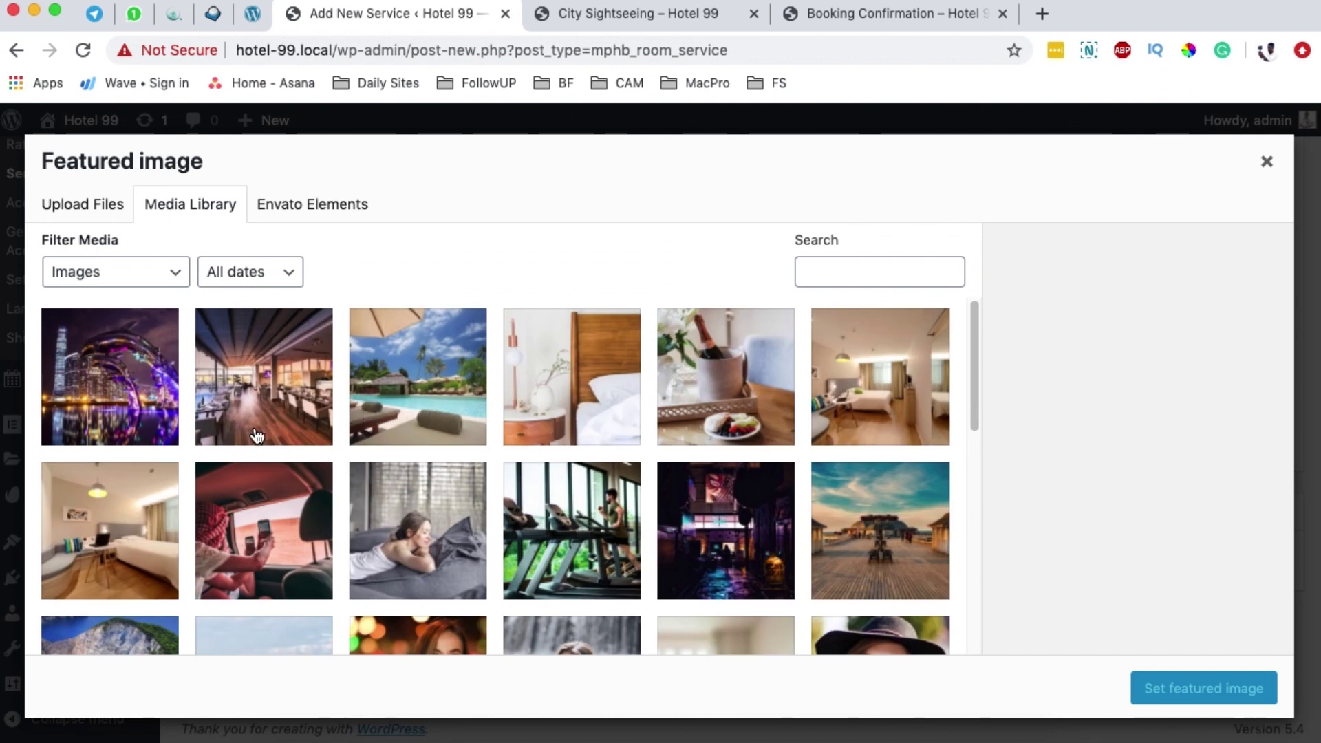
{"action": "scroll", "coordinate": [257, 436], "scroll_direction": "down", "scroll_amount": 1}
{"action": "left_click", "coordinate": [110, 358]}
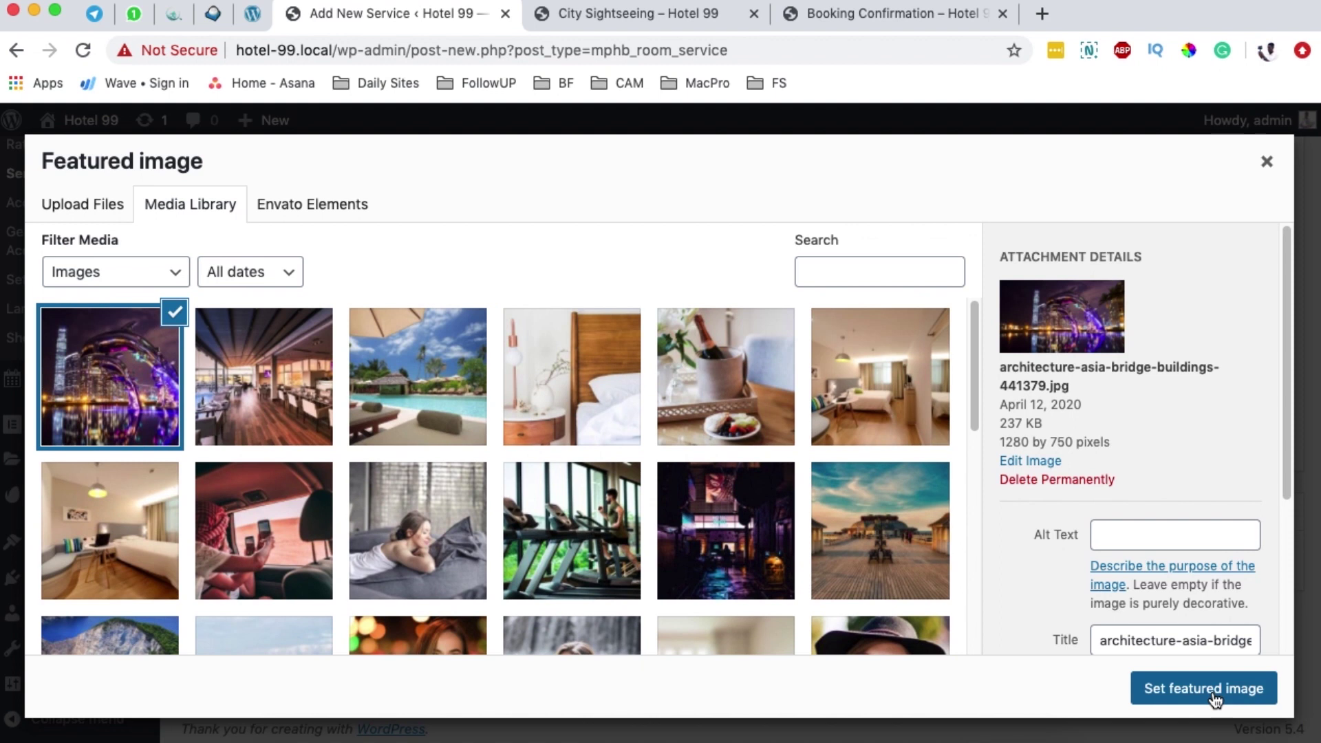
{"action": "left_click", "coordinate": [1211, 690]}
{"action": "scroll", "coordinate": [1123, 588], "scroll_direction": "down", "scroll_amount": 2}
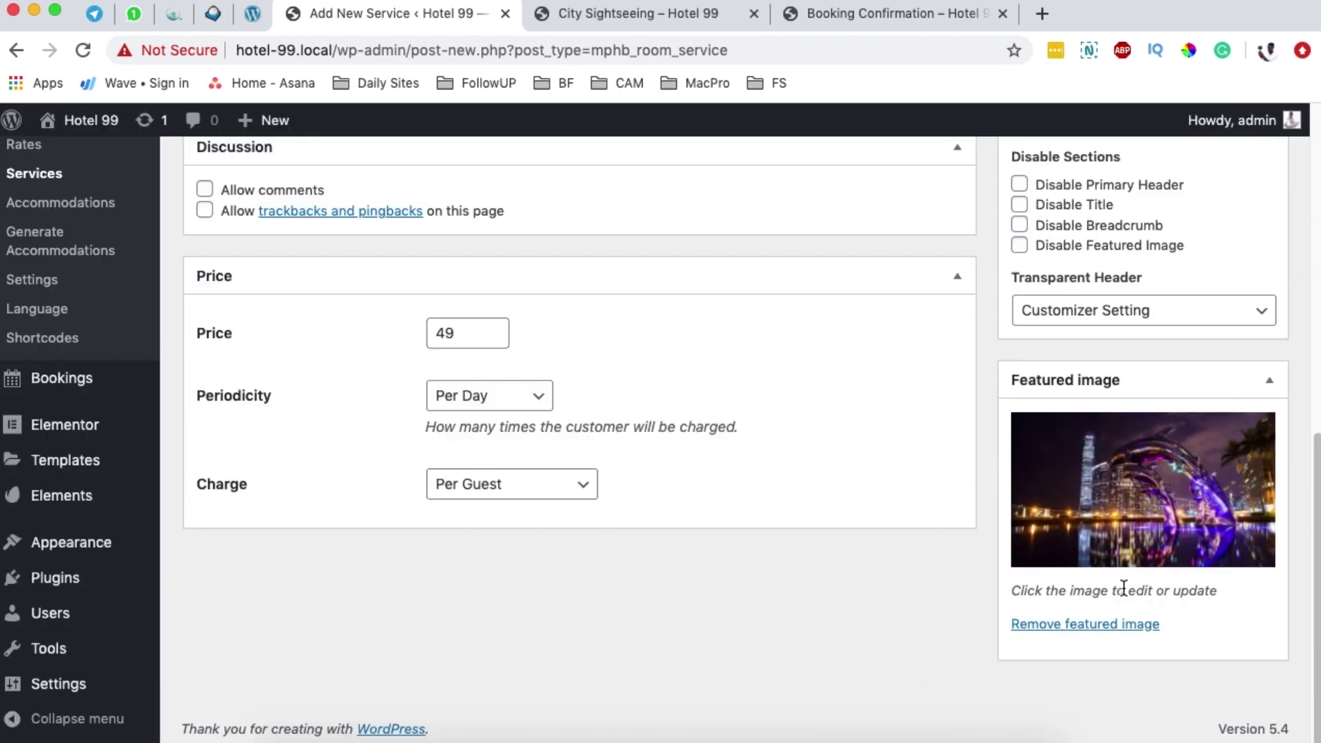
{"action": "scroll", "coordinate": [1124, 588], "scroll_direction": "up", "scroll_amount": 7}
{"action": "scroll", "coordinate": [1183, 361], "scroll_direction": "up", "scroll_amount": 1}
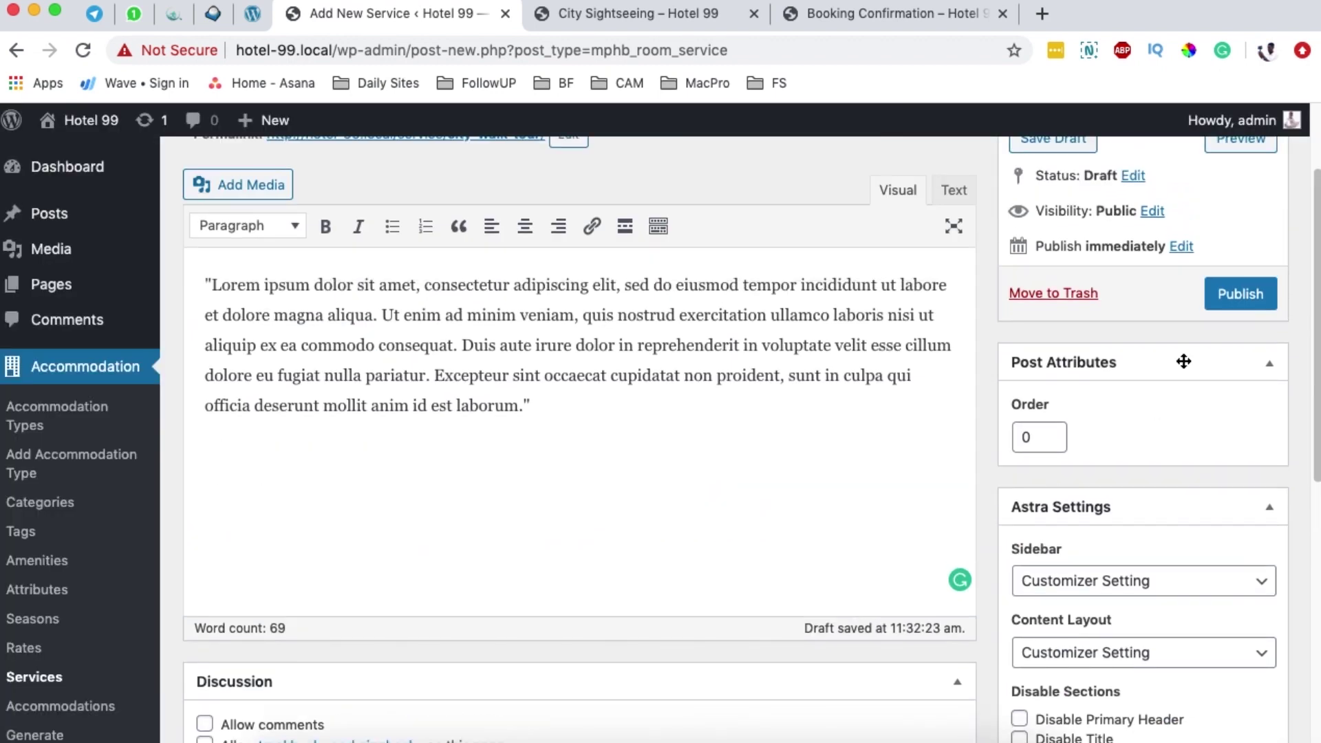
- Publish City Walk Tour and go to the Services list, now showing five published services
{"action": "left_click", "coordinate": [1229, 309]}
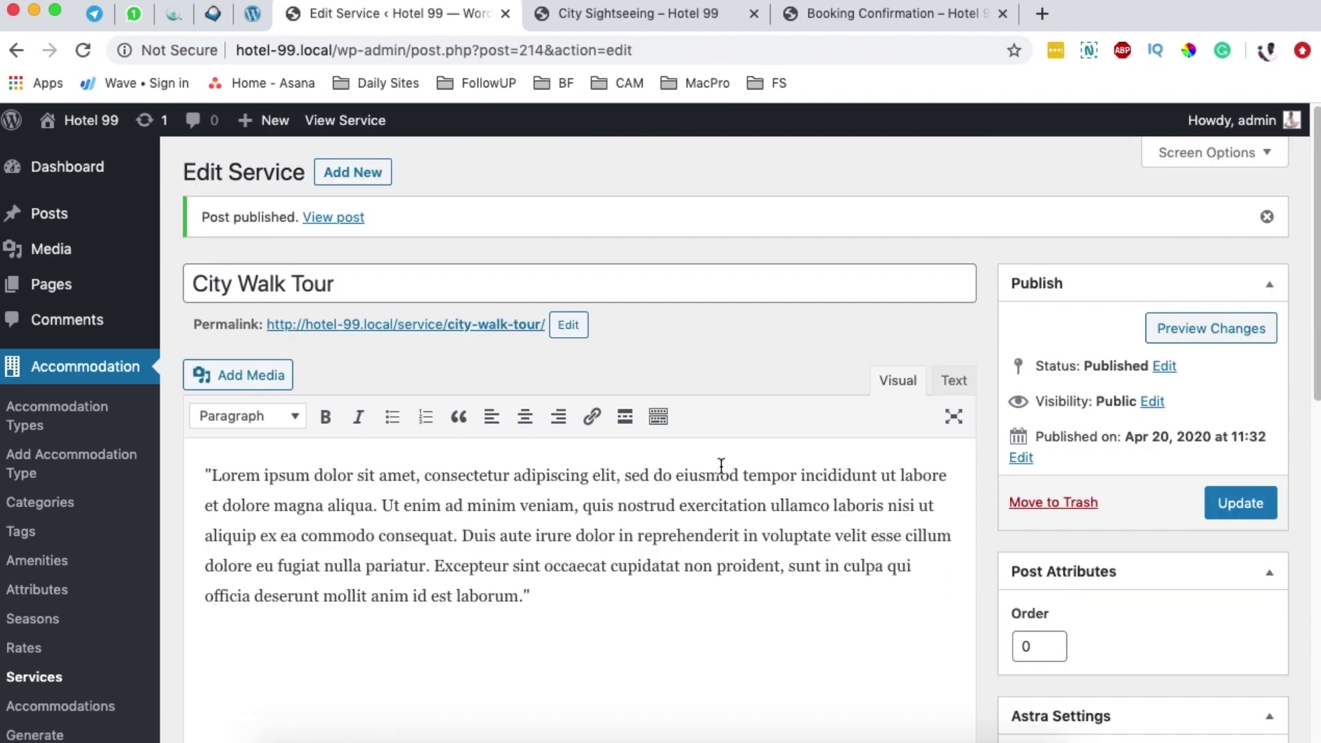
{"action": "left_click", "coordinate": [45, 679]}
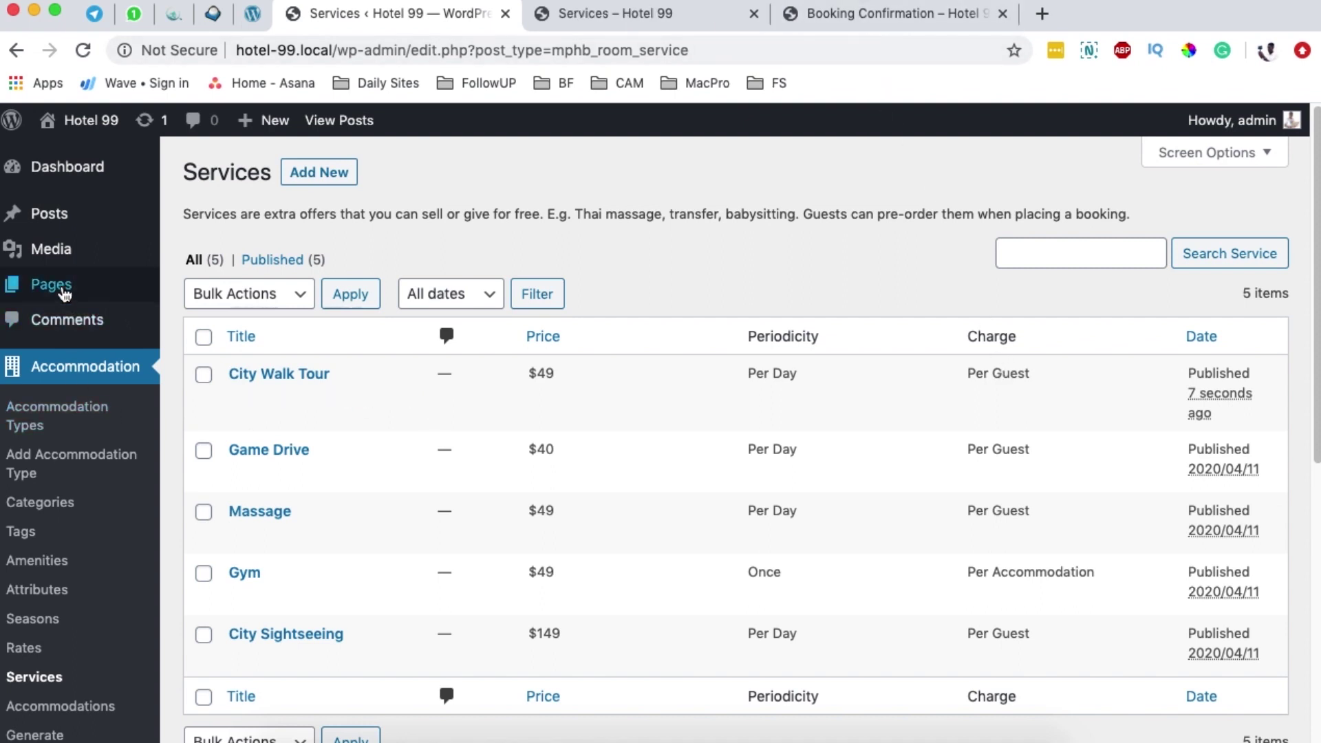
- Open the Services page from the Pages list in the Elementor editor
{"action": "mouse_move", "coordinate": [142, 294]}
{"action": "left_click", "coordinate": [213, 294], "text": "super"}
{"action": "left_click", "coordinate": [213, 294], "text": "super"}
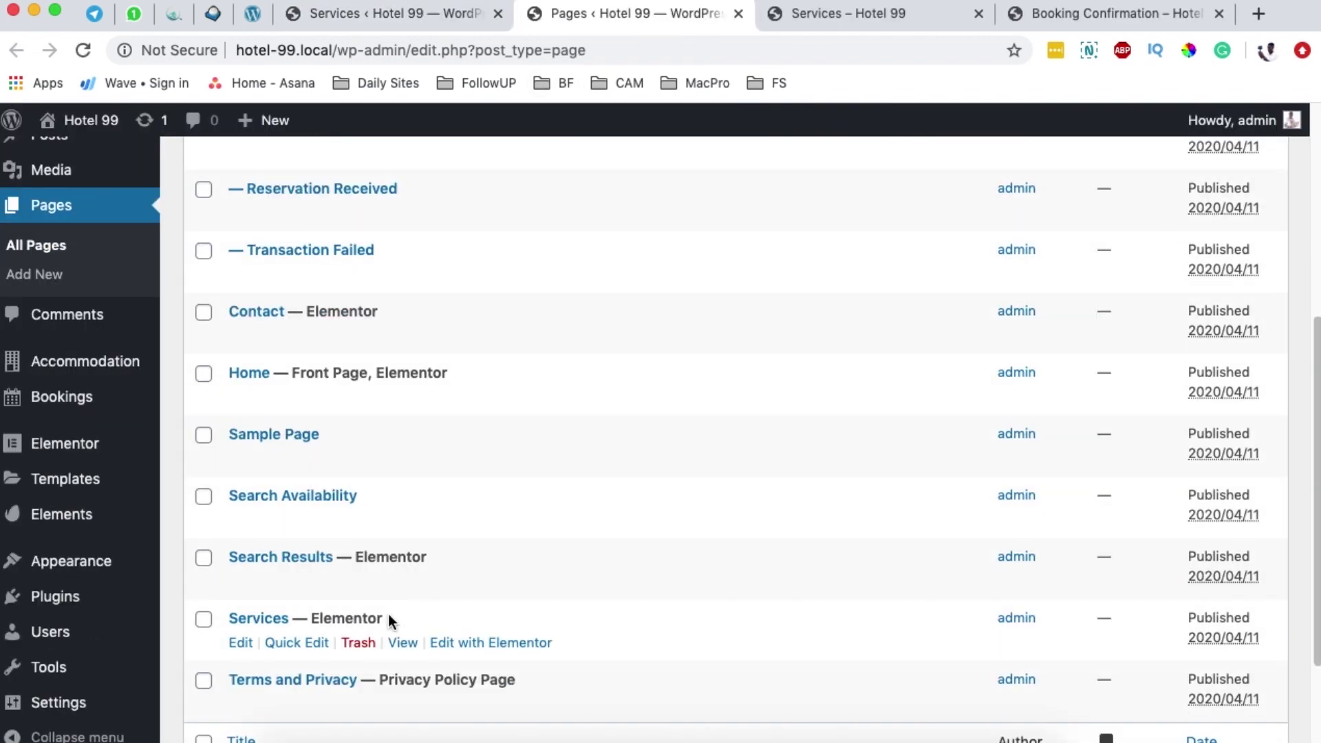
{"action": "left_click", "coordinate": [496, 646], "text": "super"}
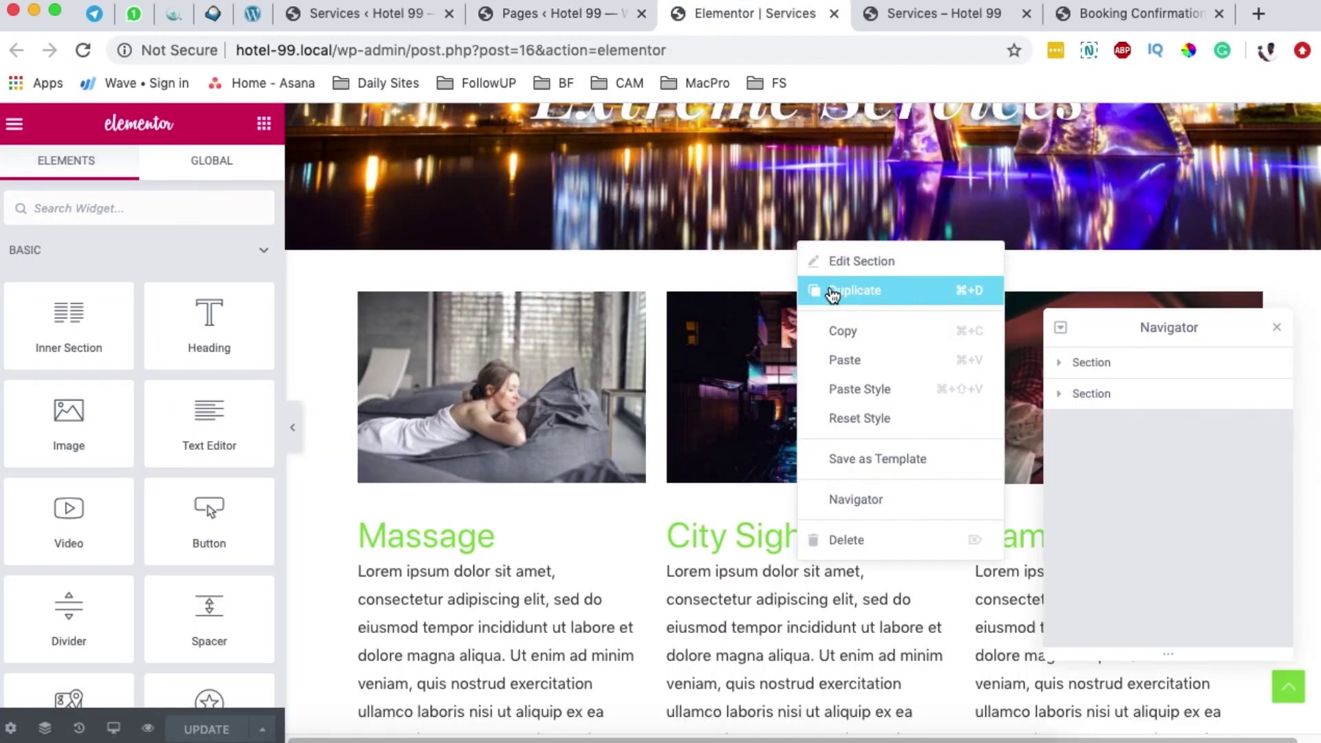
- Duplicate the services row and delete the Game Drive and Massage widgets from the copy
{"action": "left_click", "coordinate": [832, 294]}
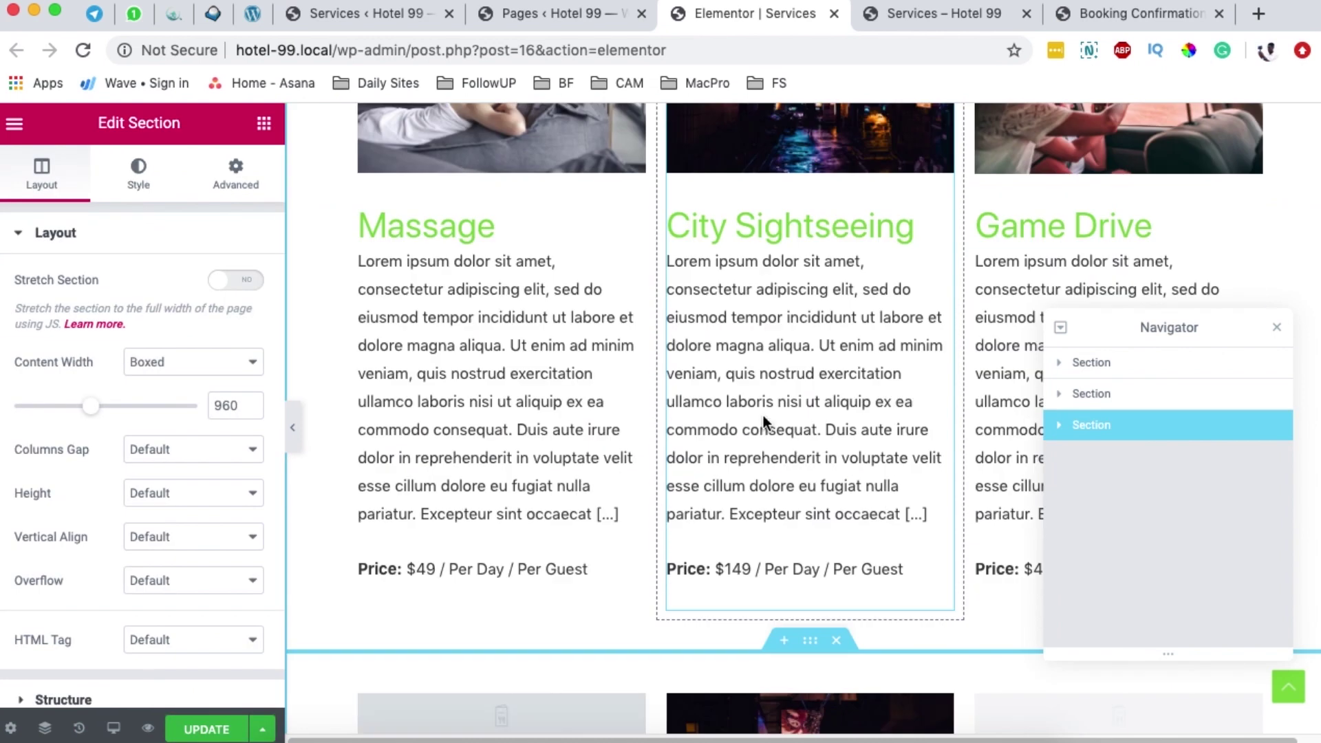
{"action": "scroll", "coordinate": [762, 415], "scroll_direction": "down", "scroll_amount": 10}
{"action": "left_click", "coordinate": [753, 356]}
{"action": "right_click", "coordinate": [1118, 490]}
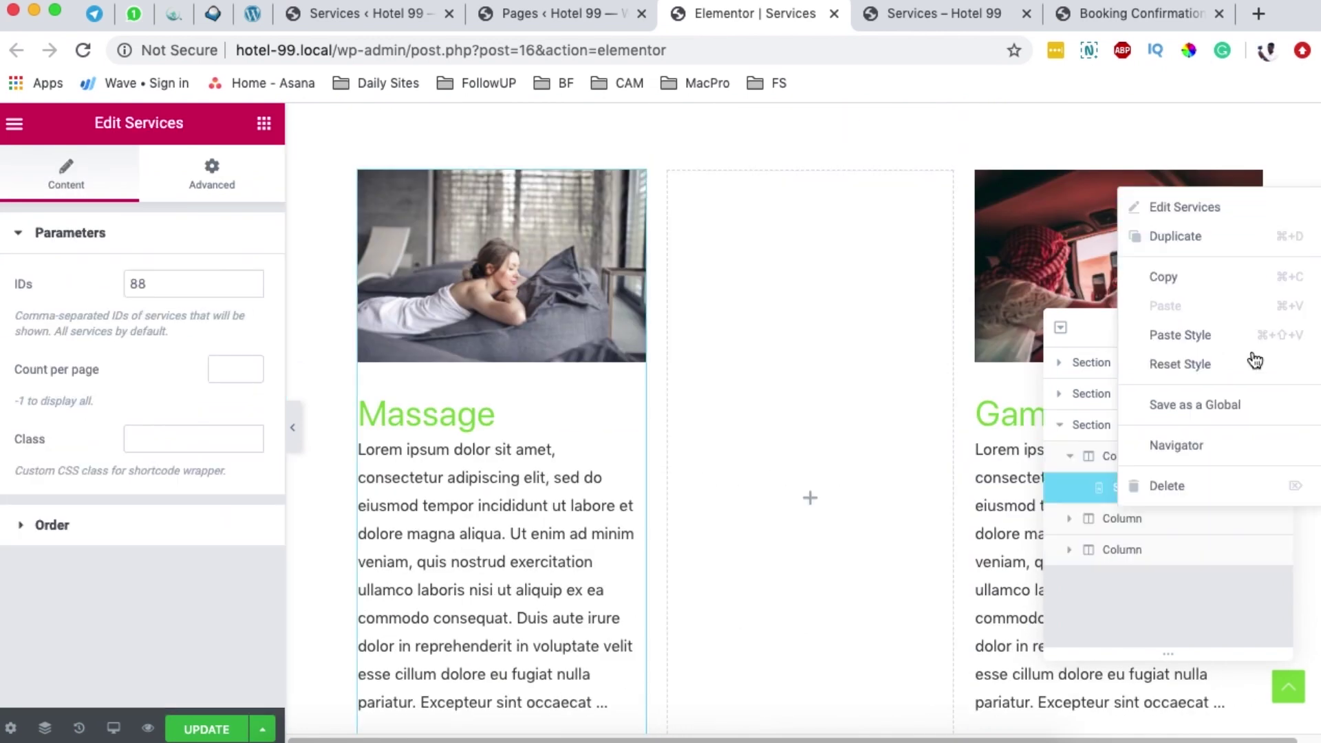
{"action": "left_click", "coordinate": [1186, 494]}
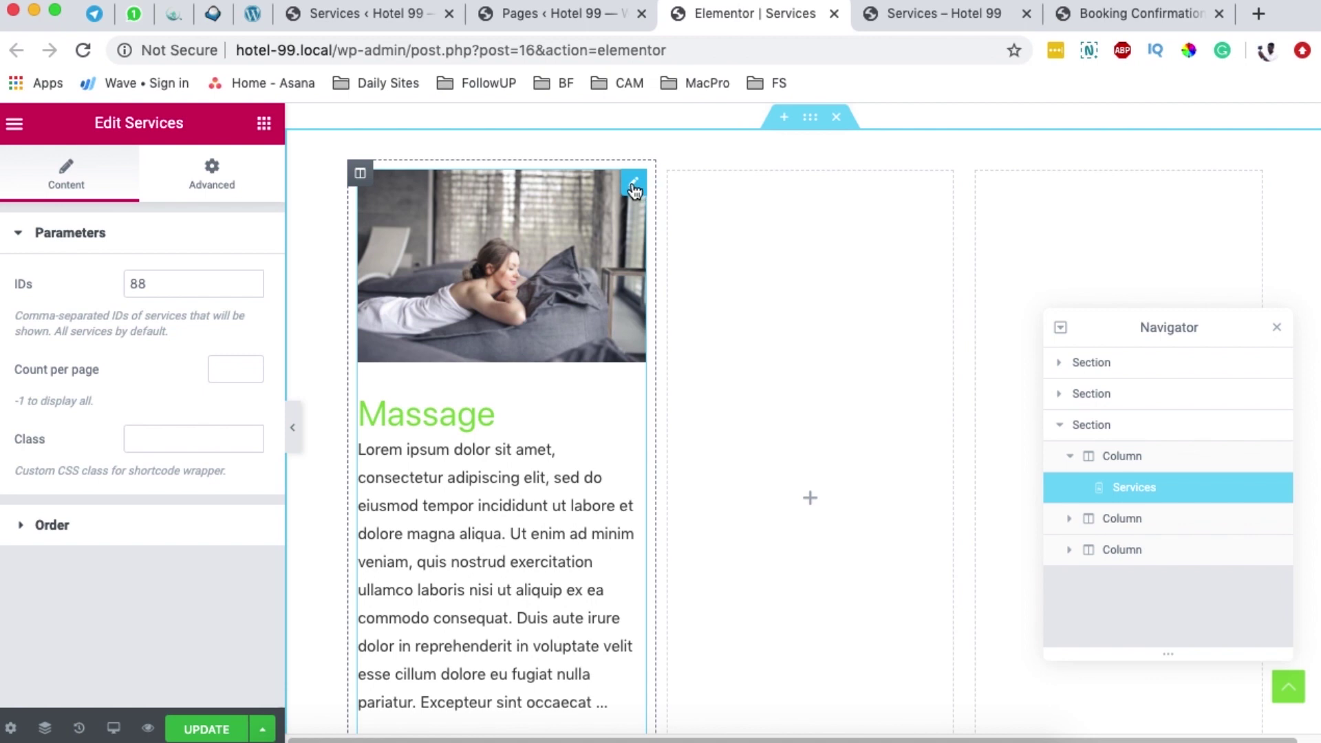
{"action": "key", "text": "Delete"}
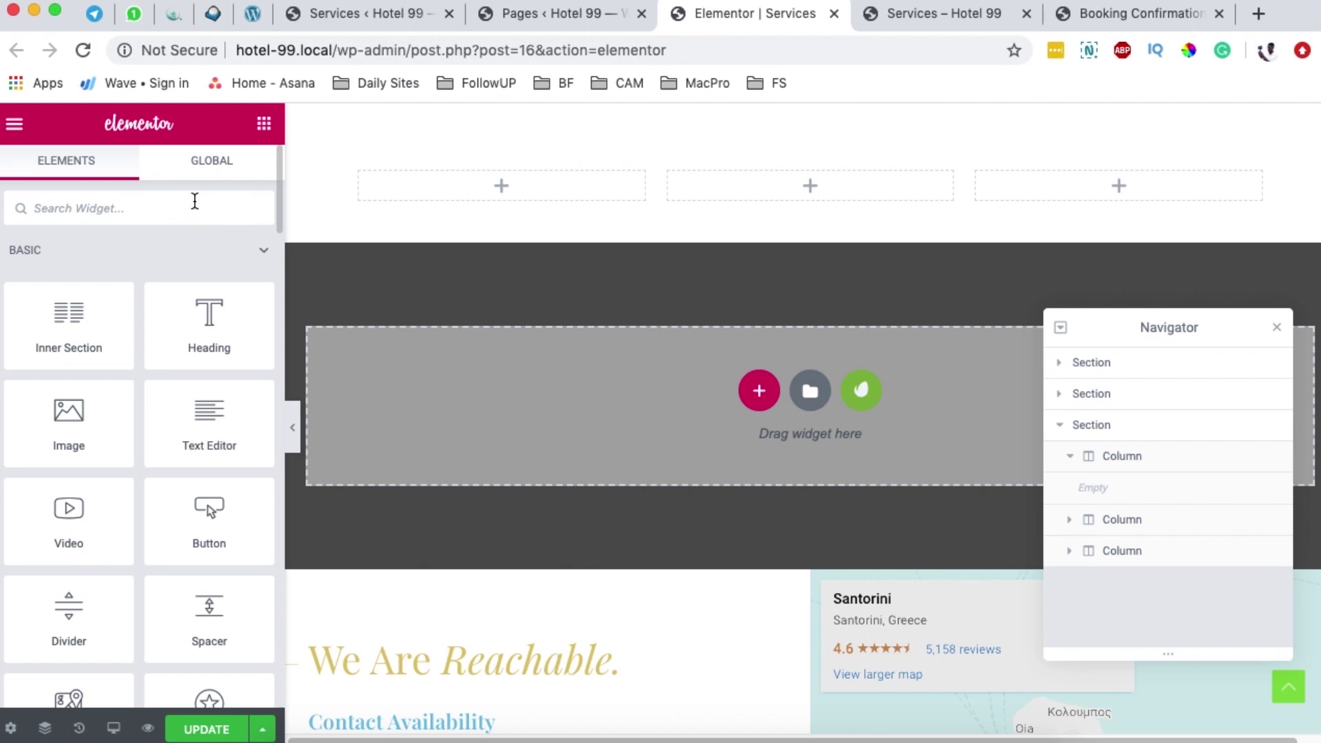
- Clear the 'serv' widget search, collapse BASIC, PRO and GENERAL, and drag MotoPress Services into the empty left column
{"action": "type", "text": "serv"}
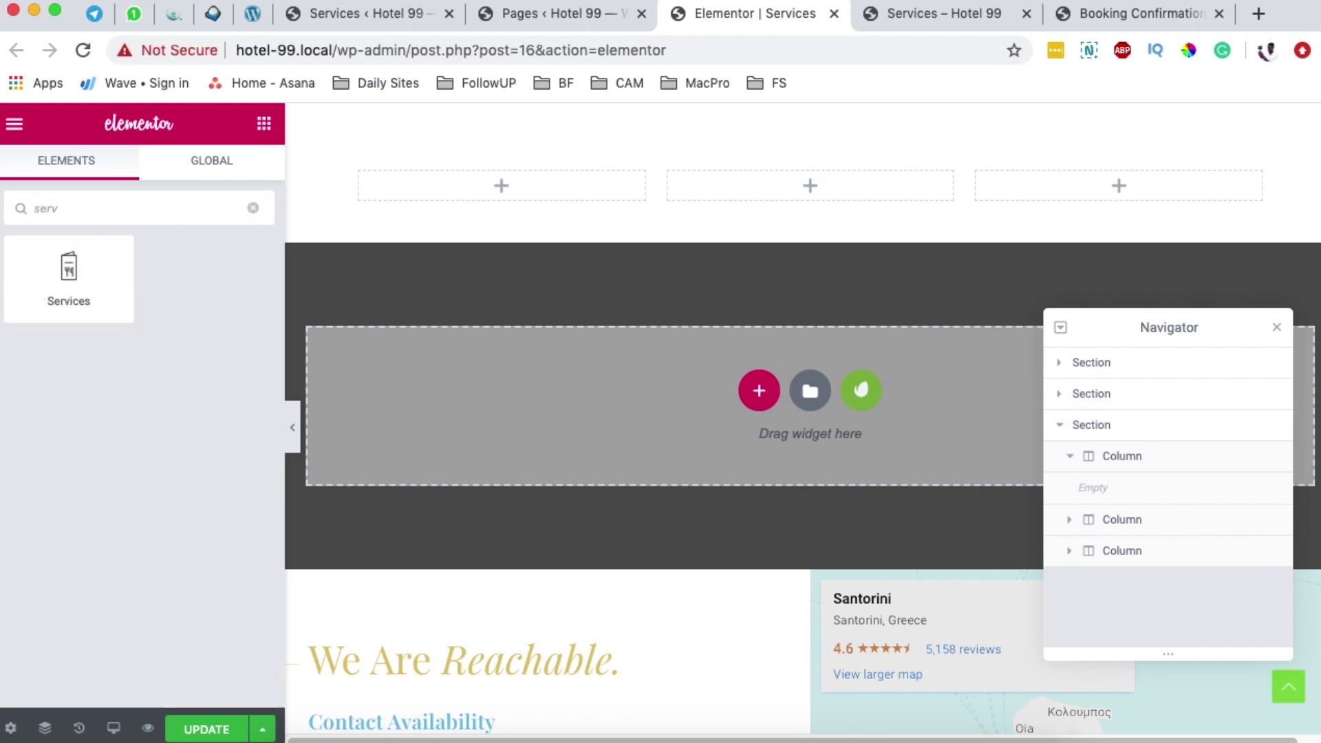
{"action": "left_click", "coordinate": [254, 209]}
{"action": "left_click", "coordinate": [261, 250]}
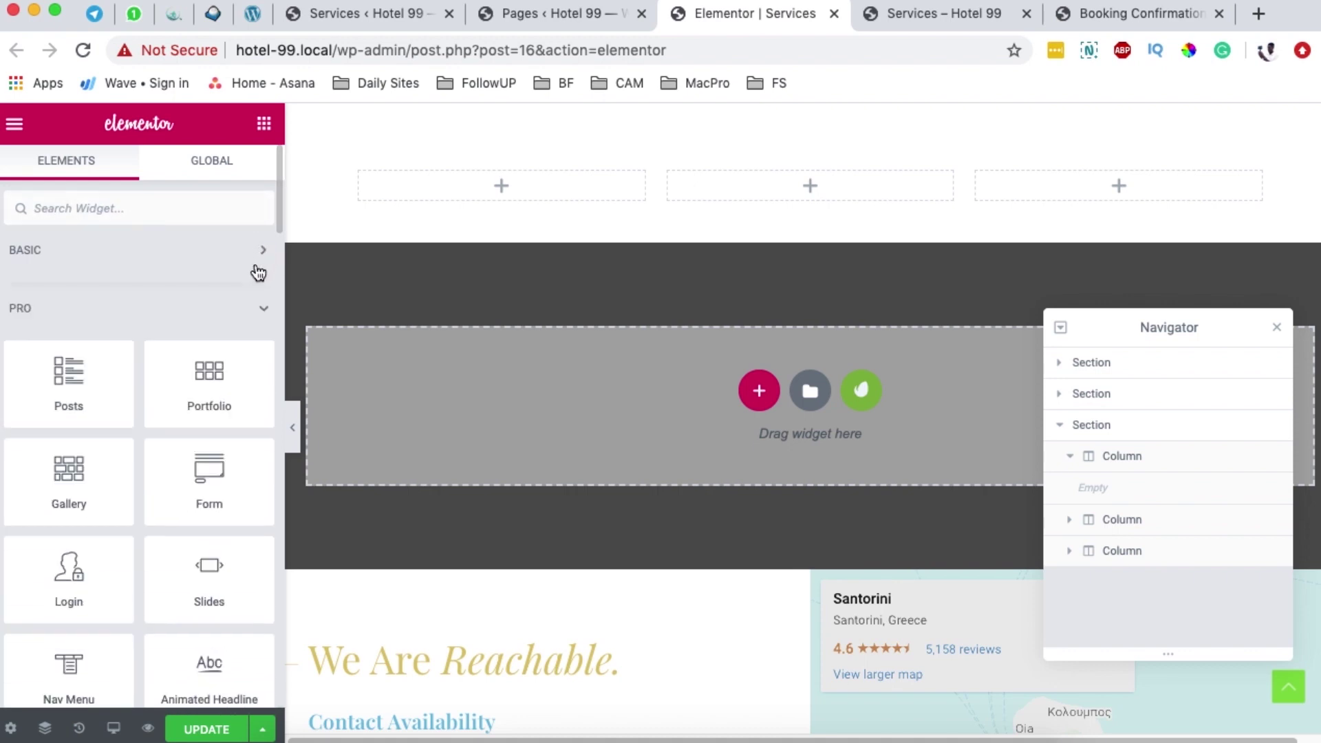
{"action": "left_click", "coordinate": [266, 307]}
{"action": "left_click", "coordinate": [263, 359]}
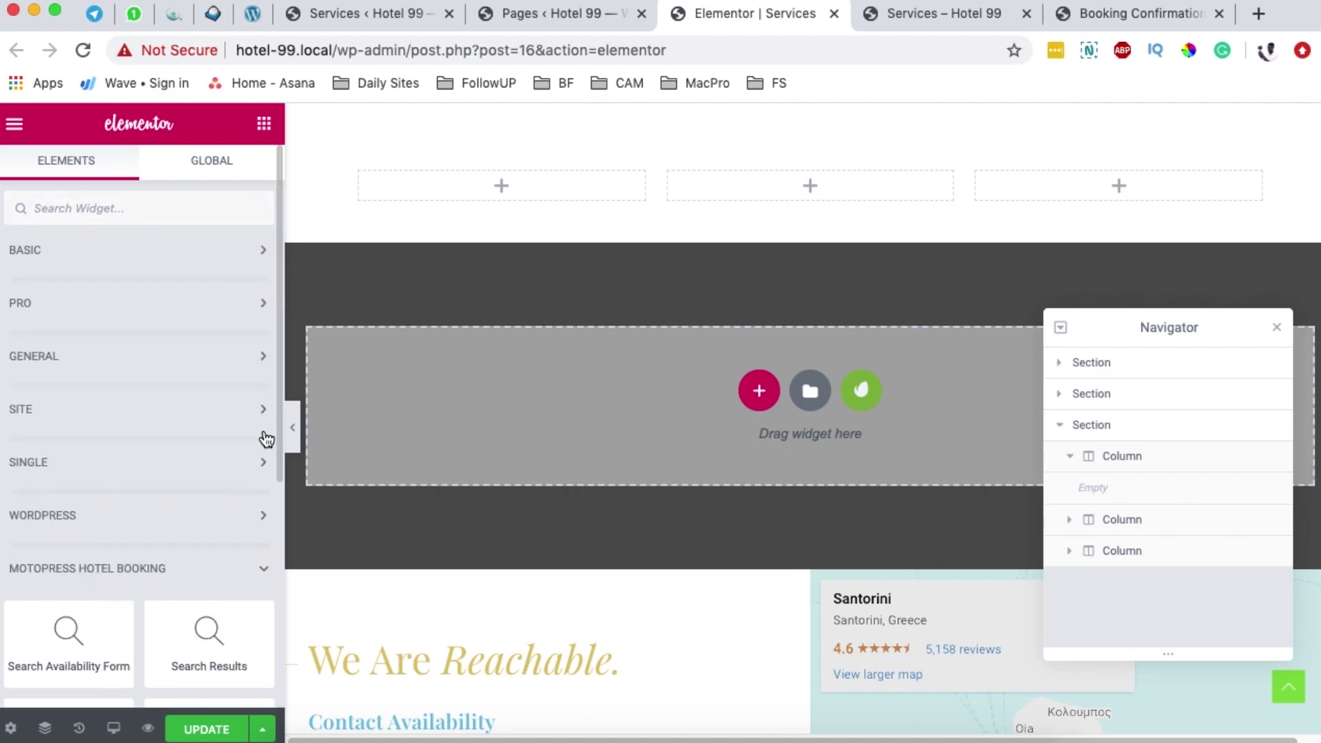
{"action": "scroll", "coordinate": [248, 495], "scroll_direction": "down", "scroll_amount": 6}
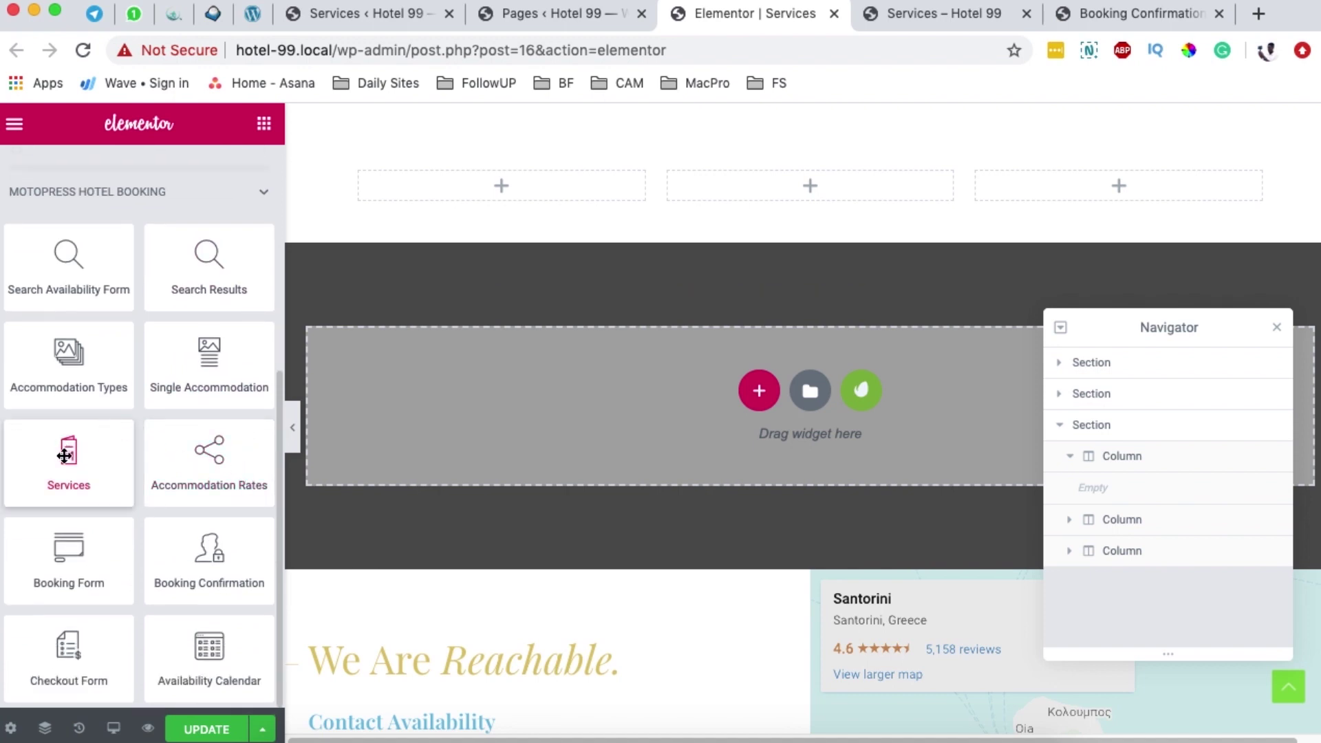
{"action": "left_click_drag", "start_coordinate": [64, 456], "coordinate": [525, 220]}
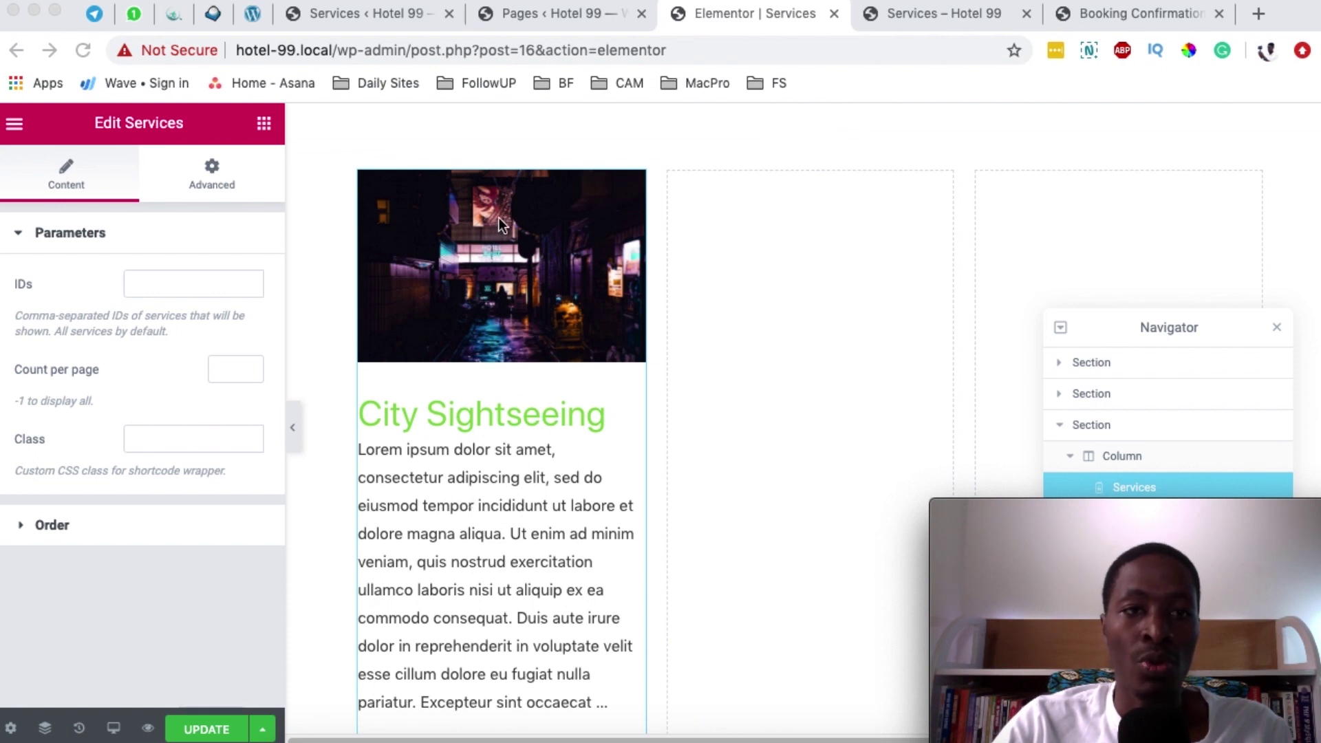
- Switch to the admin Services list to look up City Walk Tour's post ID
{"action": "left_click", "coordinate": [369, 11]}
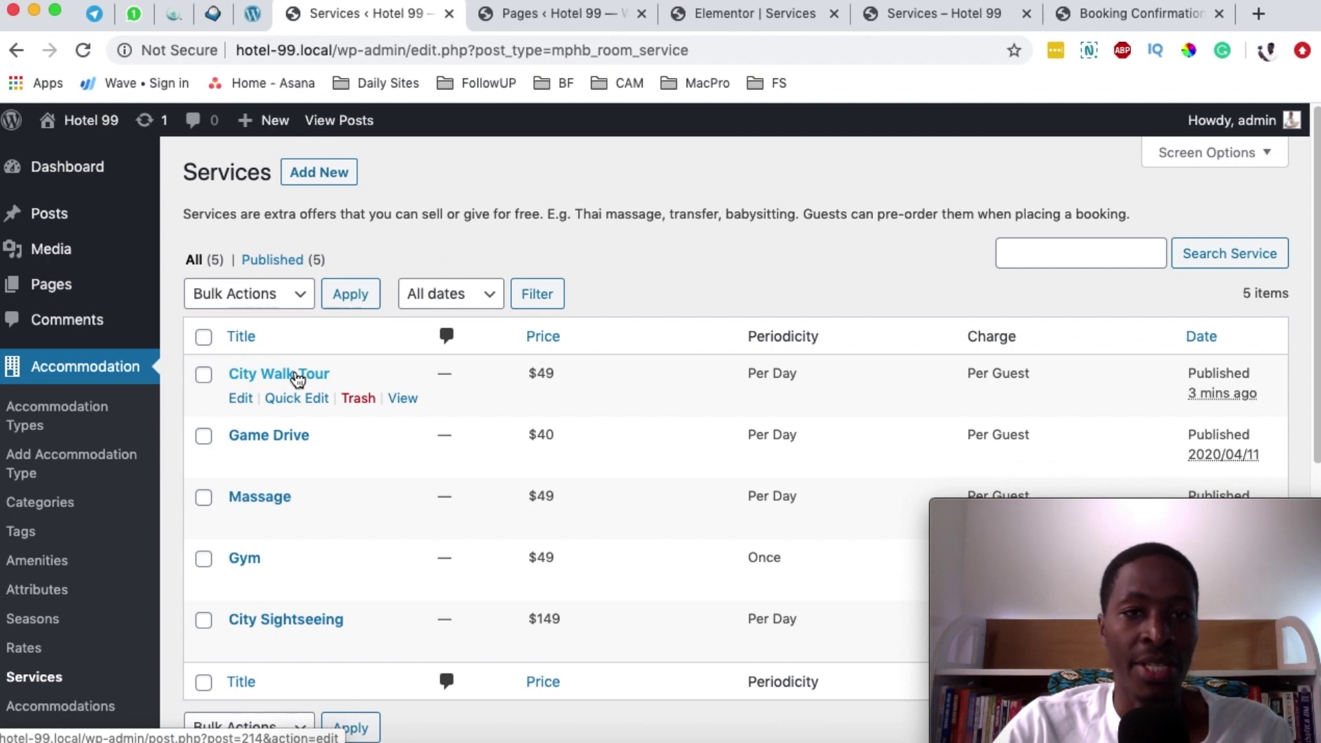
- Set the Services widget's IDs field to 214 so it shows City Walk Tour
{"action": "left_click", "coordinate": [734, 17]}
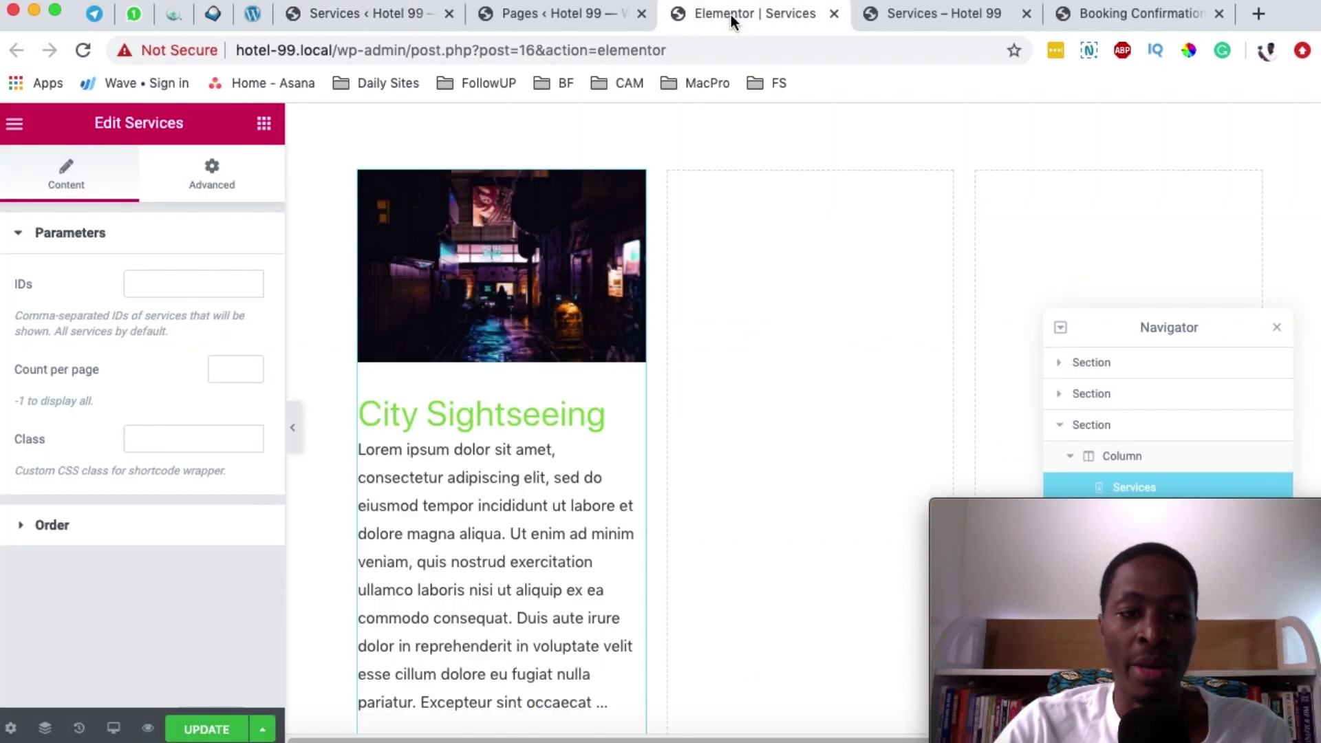
{"action": "key", "text": "ctrl+z"}
{"action": "key", "text": "BackSpace"}
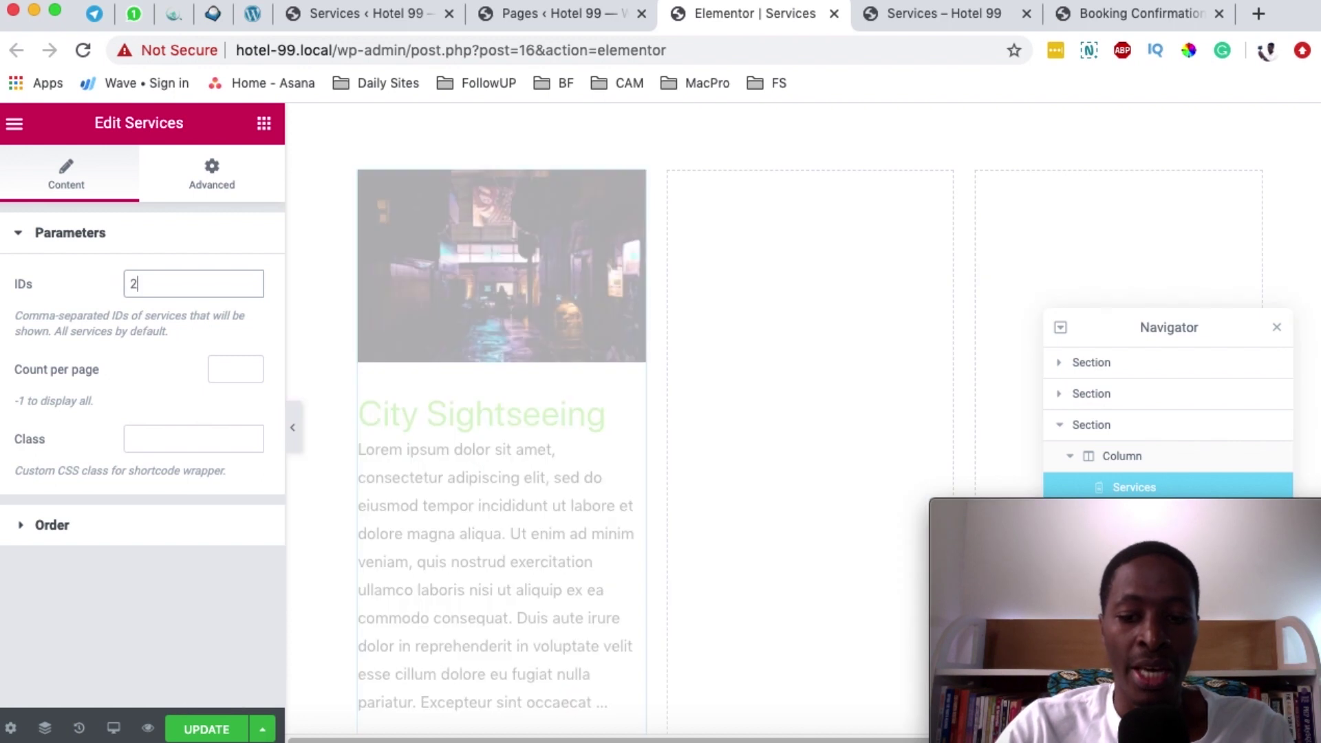
{"action": "type", "text": "214"}
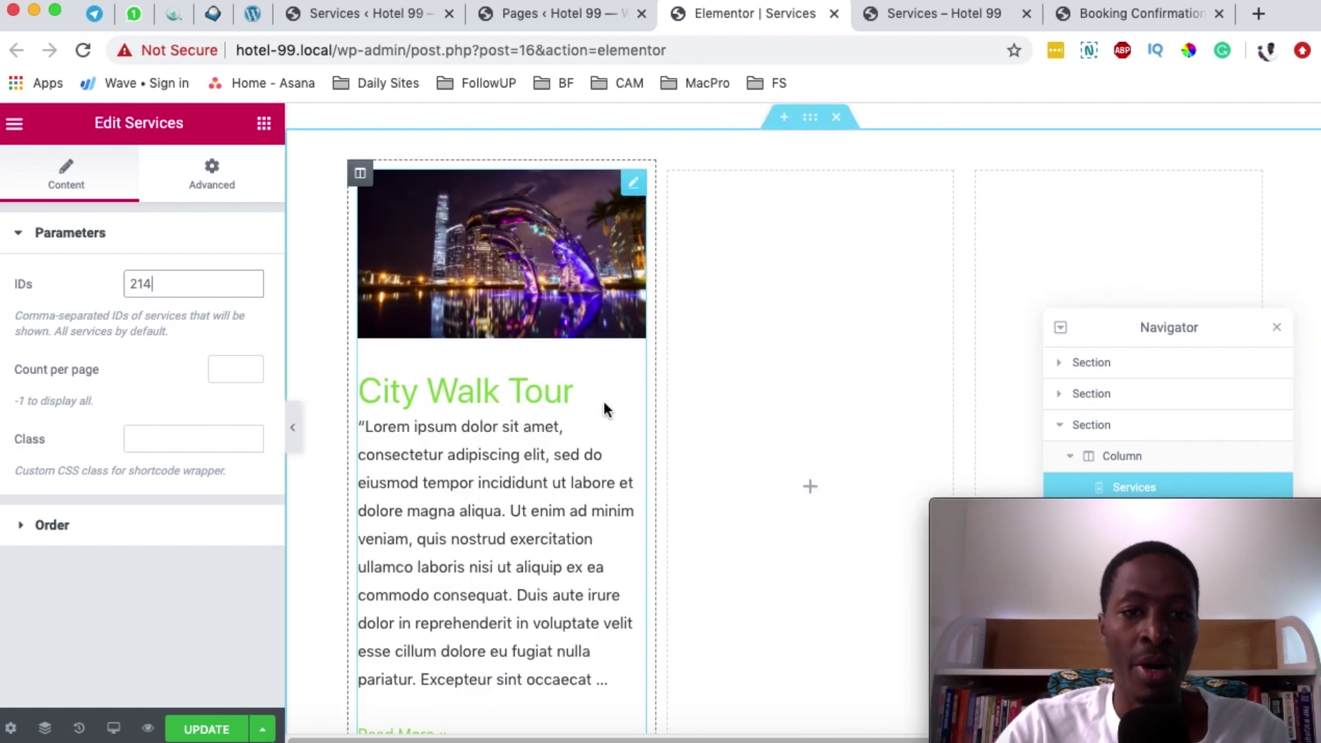
- Save the Elementor page changes with UPDATE
{"action": "scroll", "coordinate": [732, 528], "scroll_direction": "down", "scroll_amount": 2}
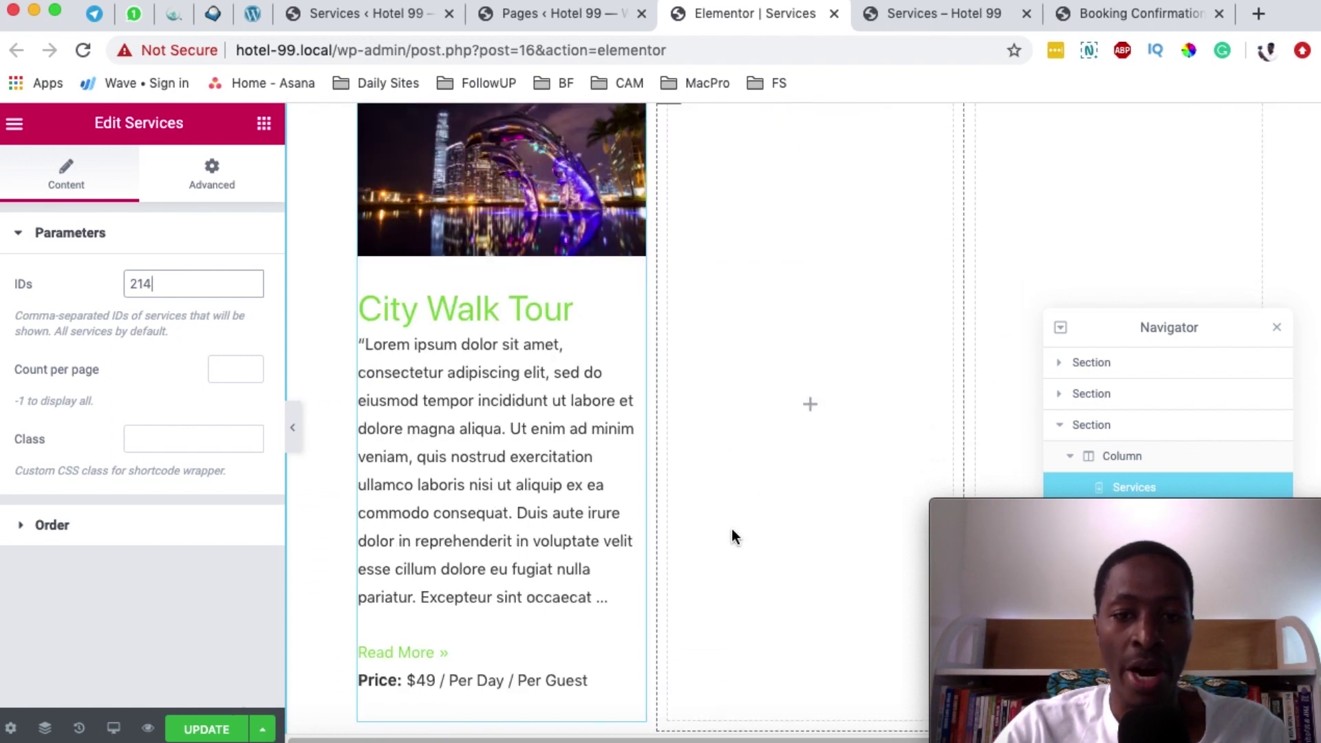
{"action": "scroll", "coordinate": [733, 465], "scroll_direction": "down", "scroll_amount": 8}
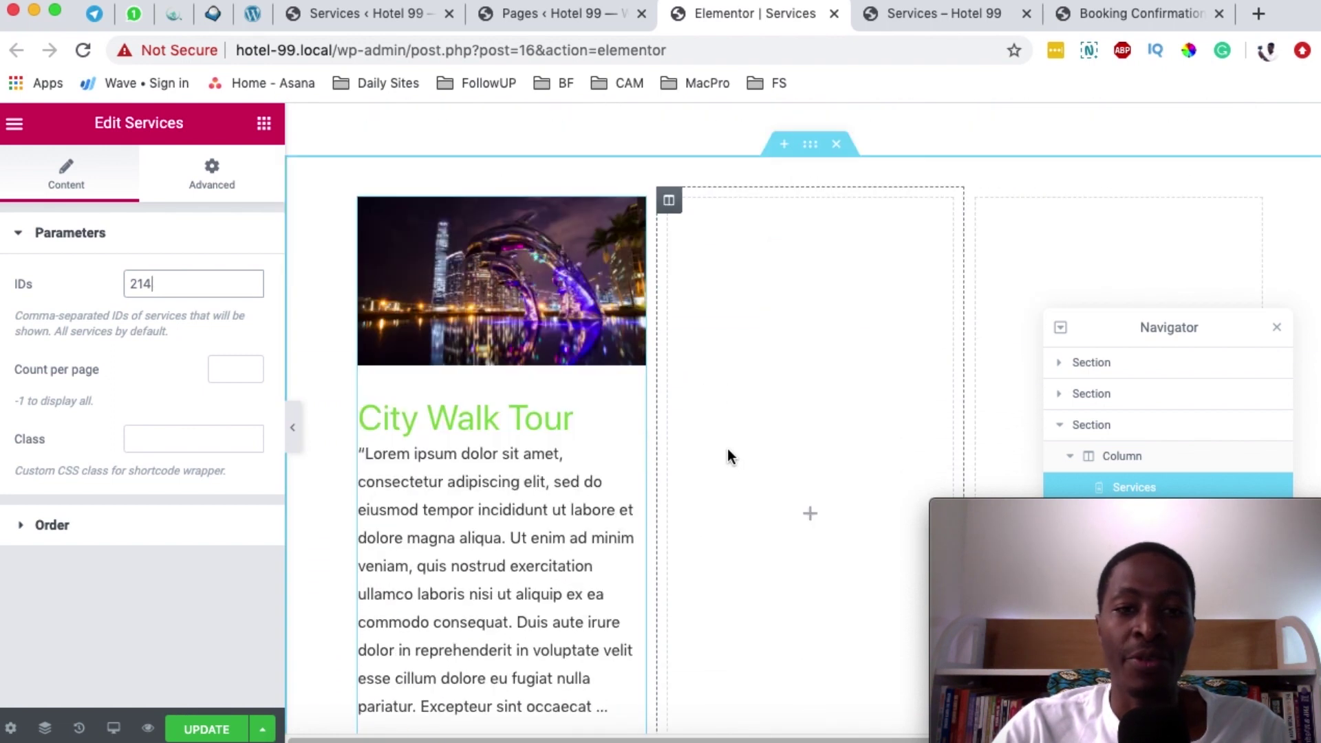
{"action": "scroll", "coordinate": [728, 449], "scroll_direction": "up", "scroll_amount": 2}
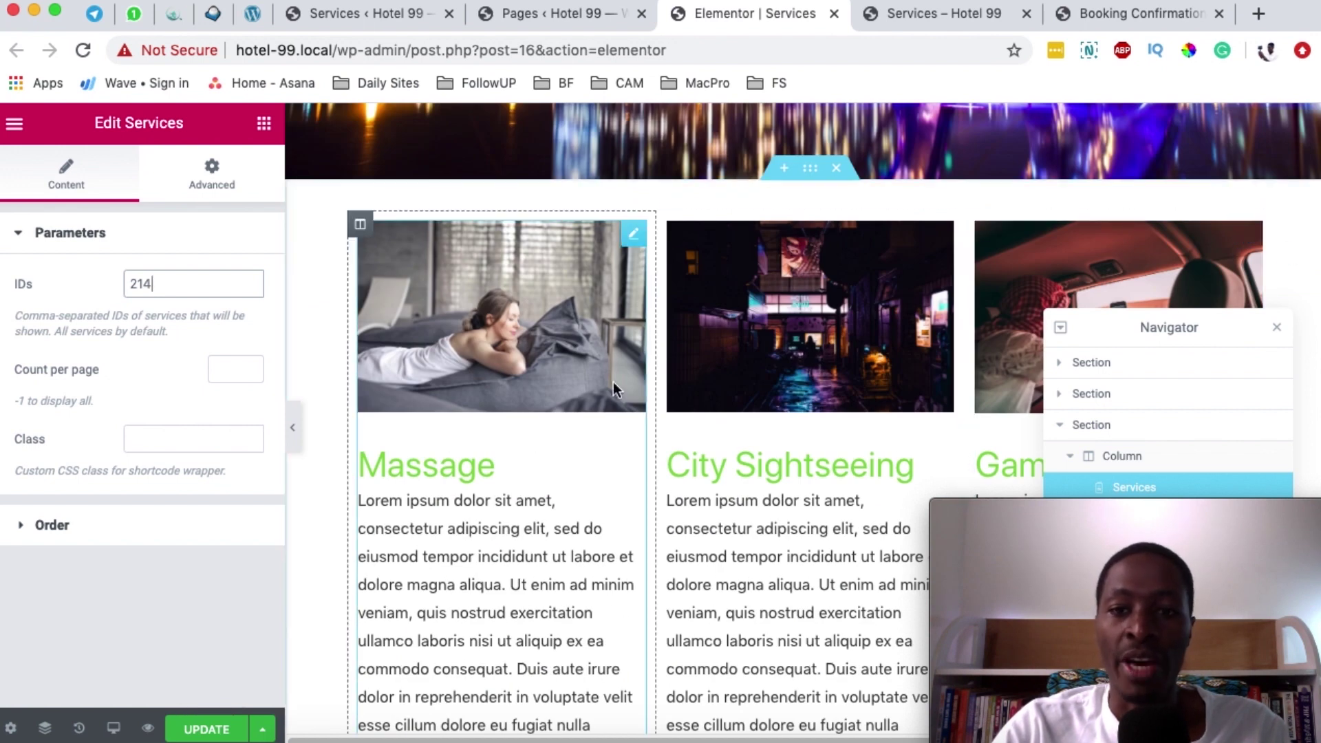
{"action": "scroll", "coordinate": [615, 375], "scroll_direction": "down", "scroll_amount": 8}
{"action": "scroll", "coordinate": [620, 371], "scroll_direction": "down", "scroll_amount": 3}
{"action": "scroll", "coordinate": [646, 434], "scroll_direction": "up", "scroll_amount": 8}
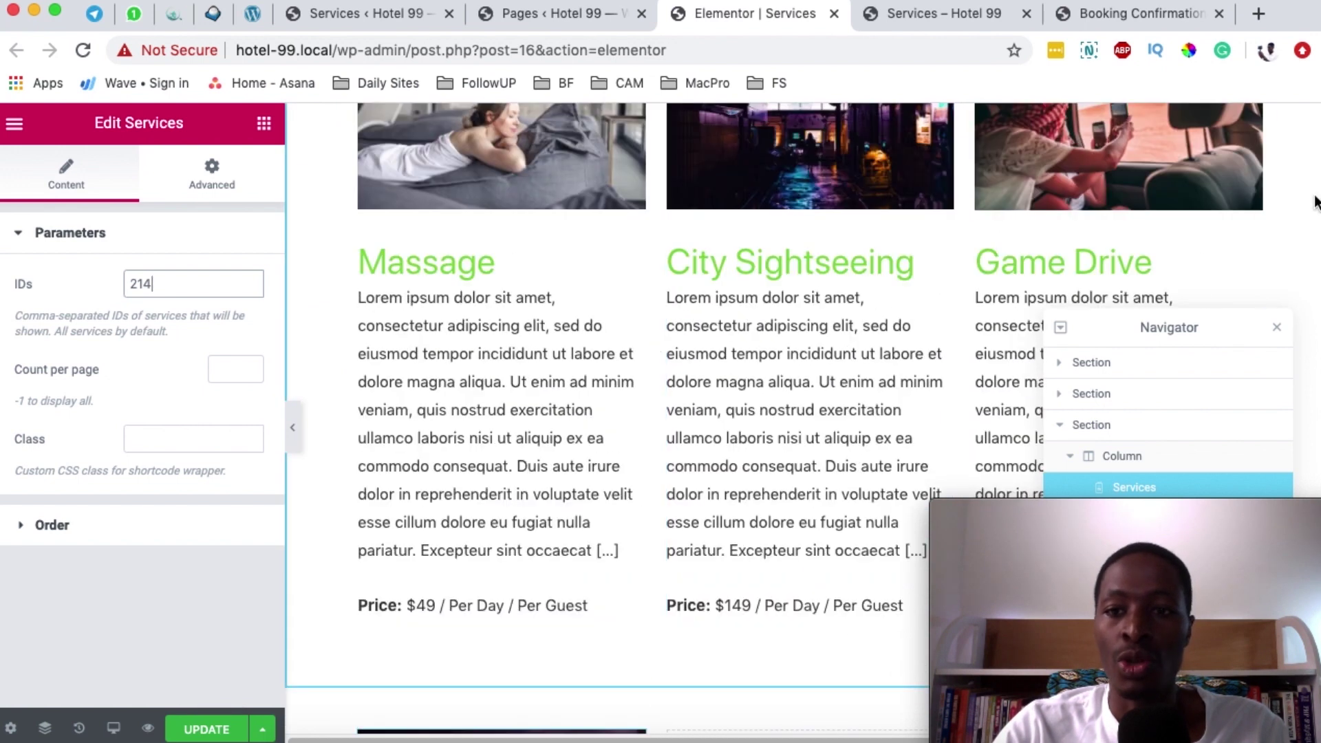
{"action": "scroll", "coordinate": [498, 539], "scroll_direction": "down", "scroll_amount": 7}
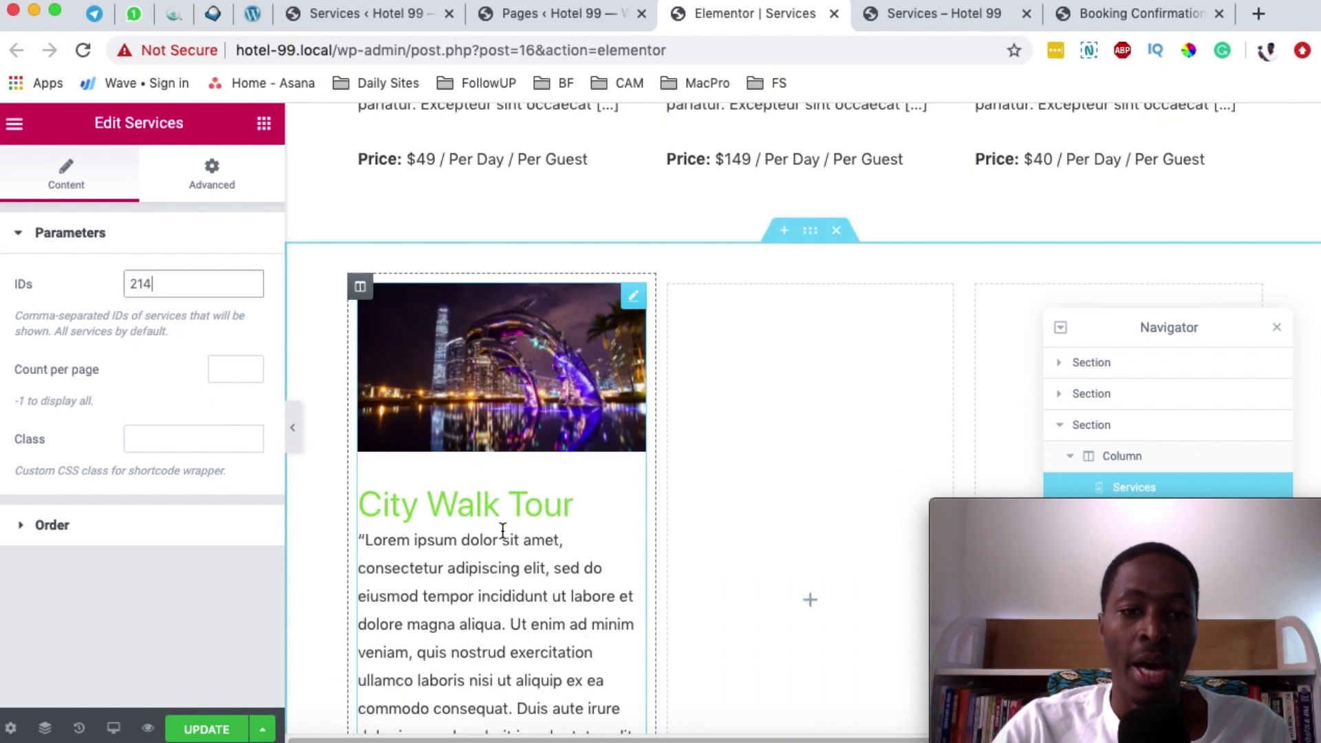
{"action": "scroll", "coordinate": [603, 419], "scroll_direction": "down", "scroll_amount": 2}
{"action": "left_click", "coordinate": [207, 730]}
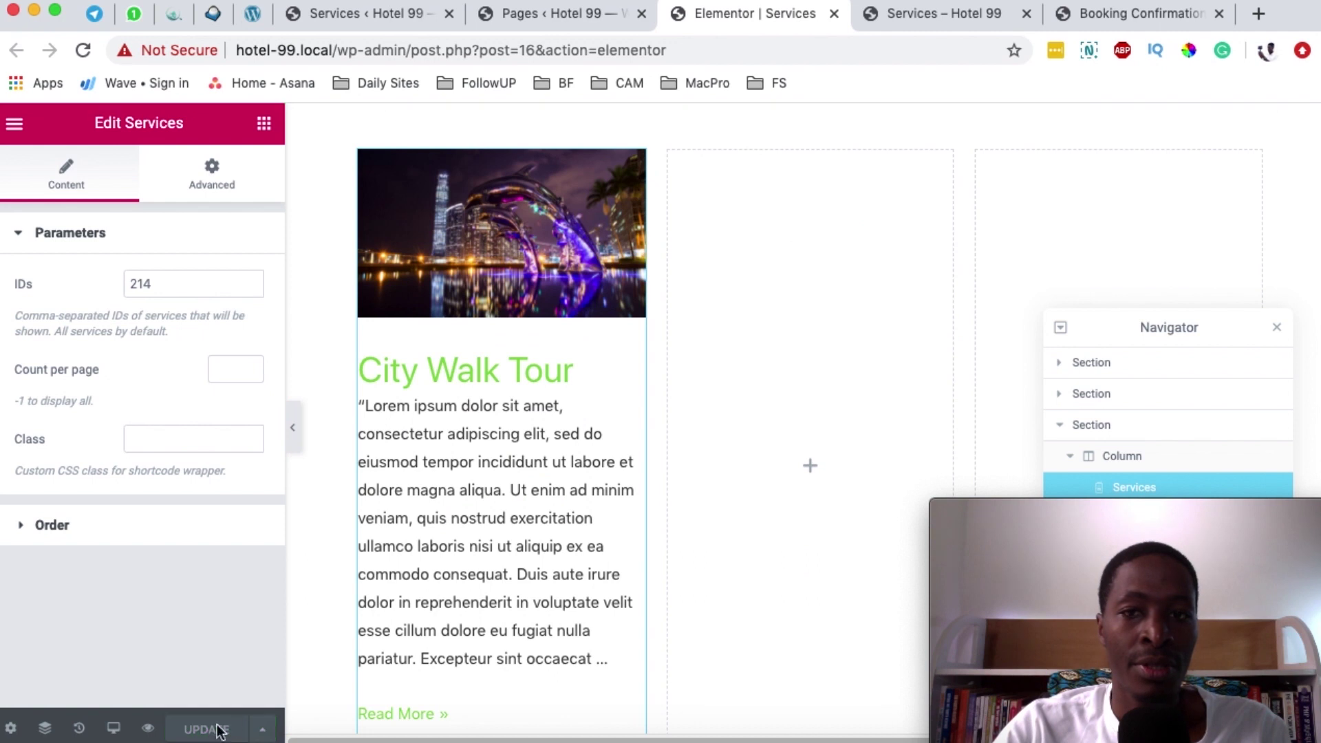
- Reload the live Services page and scroll to the City Walk Tour card at $49 / Per Day / Per Guest
{"action": "left_click", "coordinate": [896, 19]}
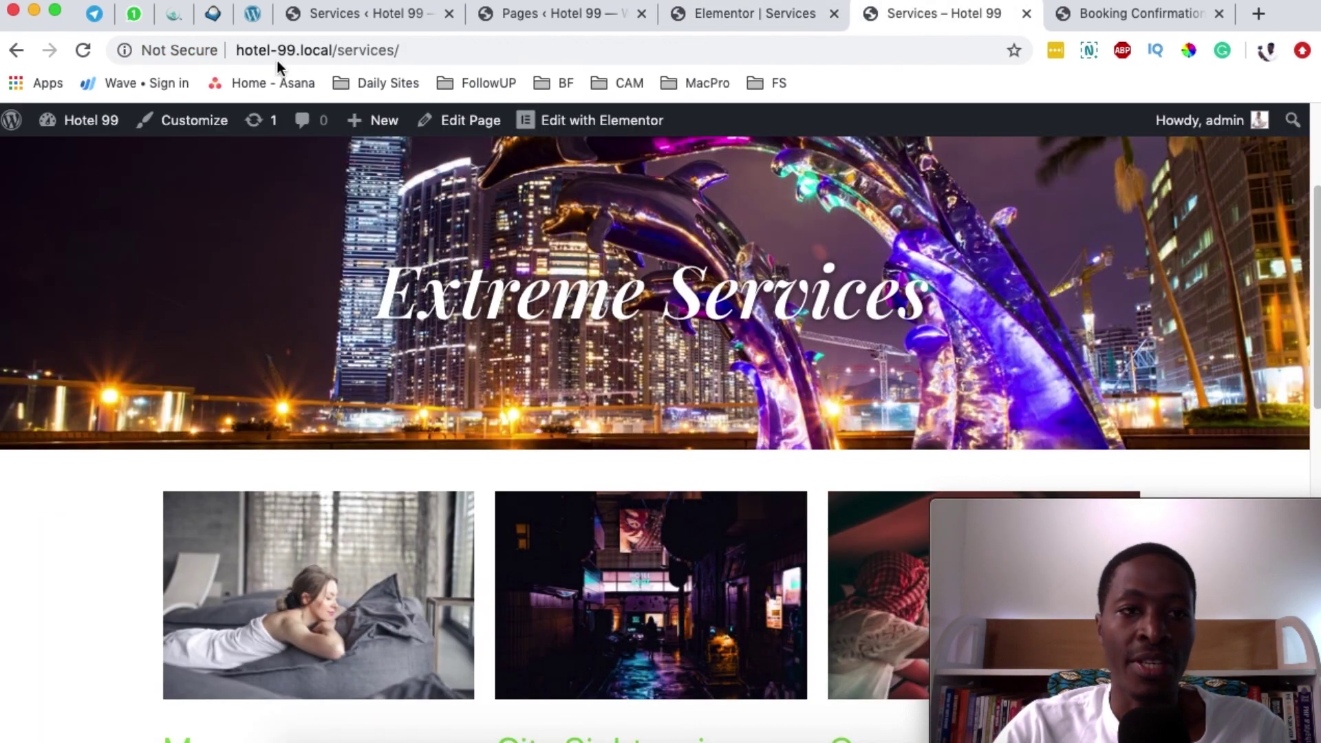
{"action": "left_click", "coordinate": [83, 52]}
{"action": "scroll", "coordinate": [69, 591], "scroll_direction": "down", "scroll_amount": 10}
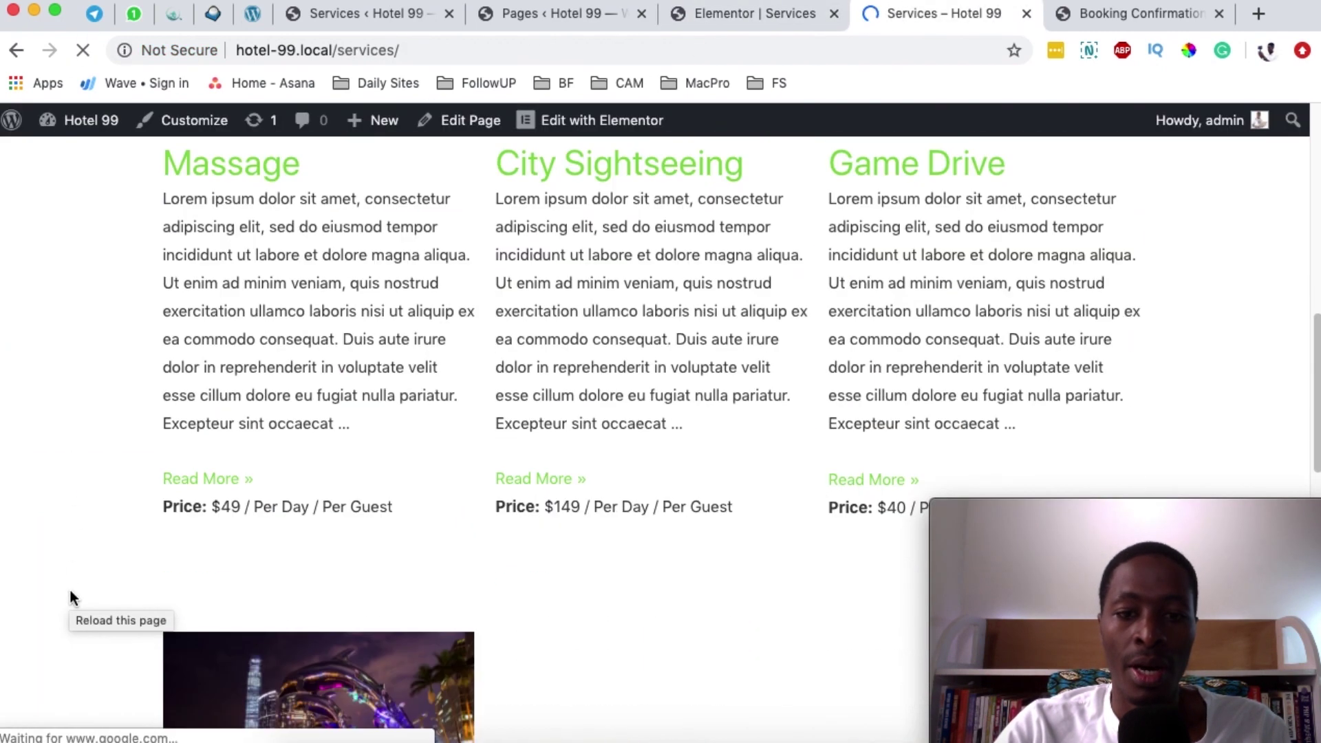
{"action": "scroll", "coordinate": [70, 592], "scroll_direction": "down", "scroll_amount": 4}
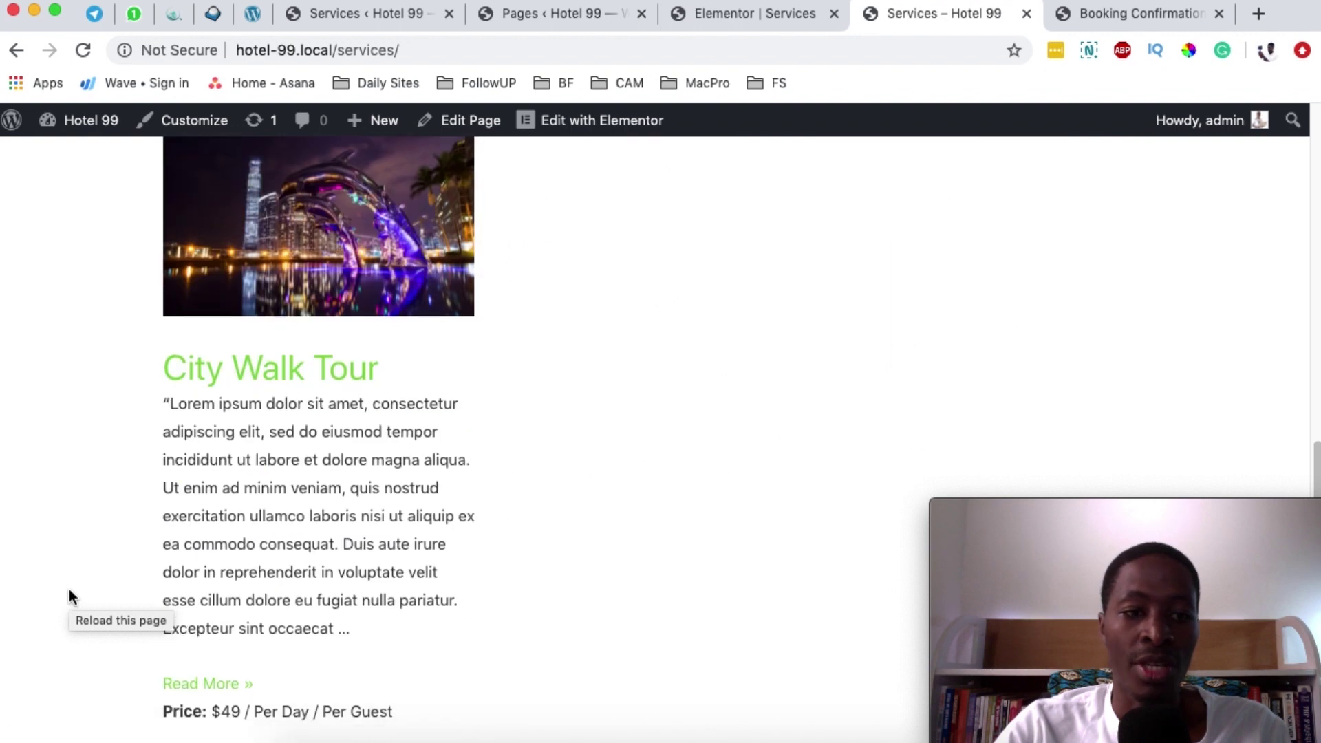
{"action": "scroll", "coordinate": [68, 593], "scroll_direction": "down", "scroll_amount": 1}
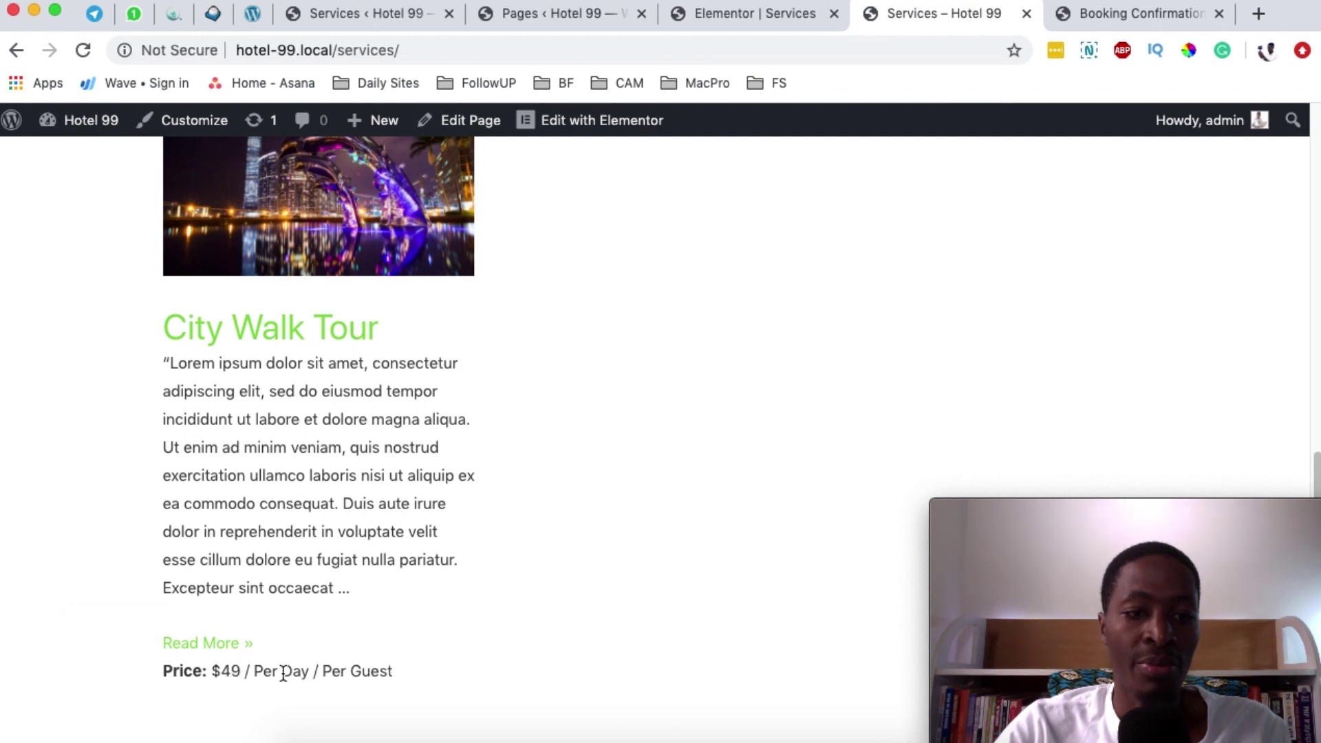
- Open the City Walk Tour page and review its photo, description and $49 / Per Day / Per Guest price
{"action": "left_click", "coordinate": [318, 330]}
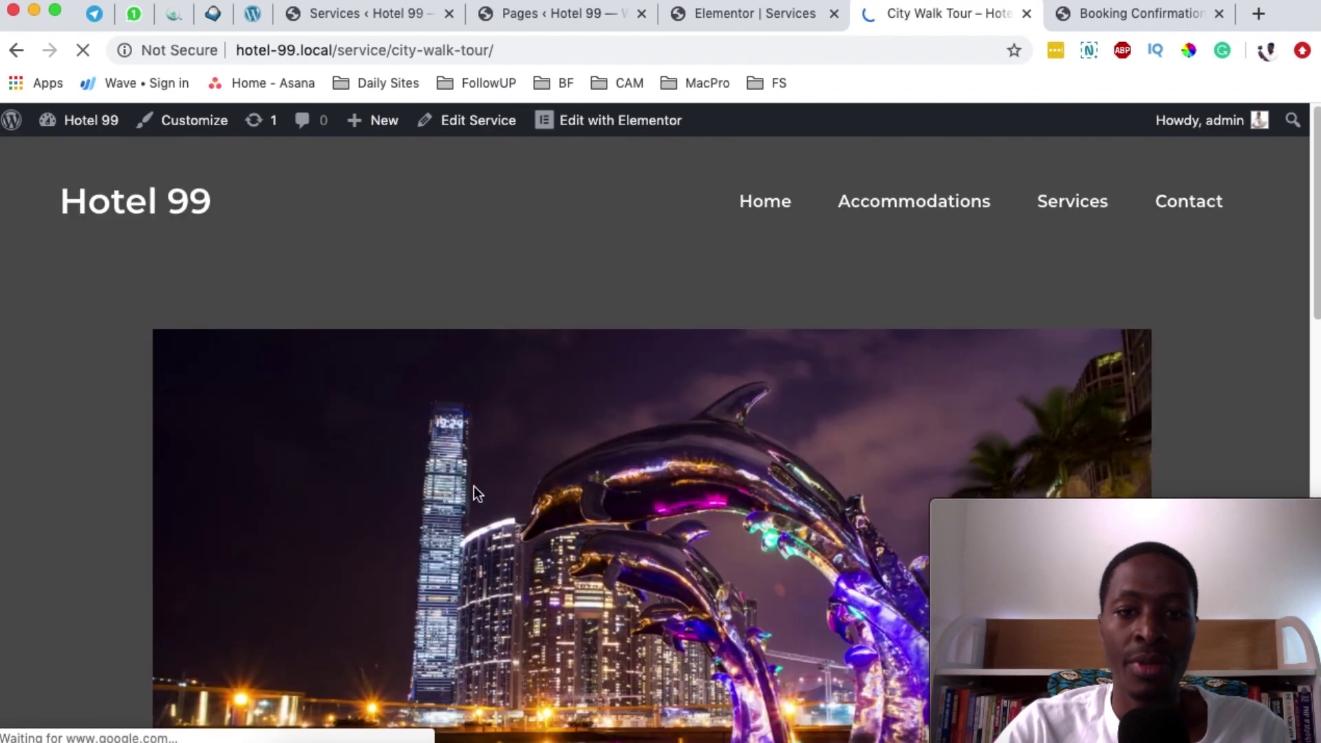
{"action": "scroll", "coordinate": [798, 433], "scroll_direction": "down", "scroll_amount": 10}
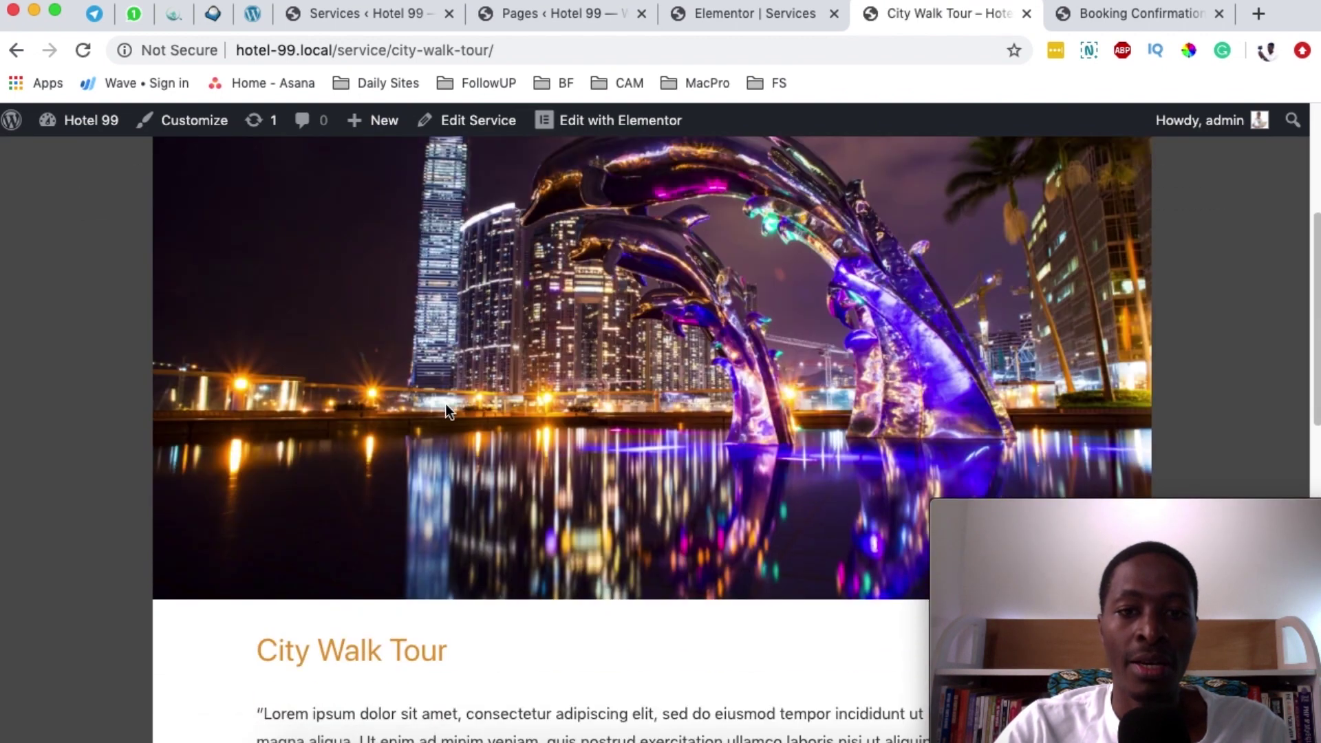
{"action": "scroll", "coordinate": [447, 403], "scroll_direction": "down", "scroll_amount": 5}
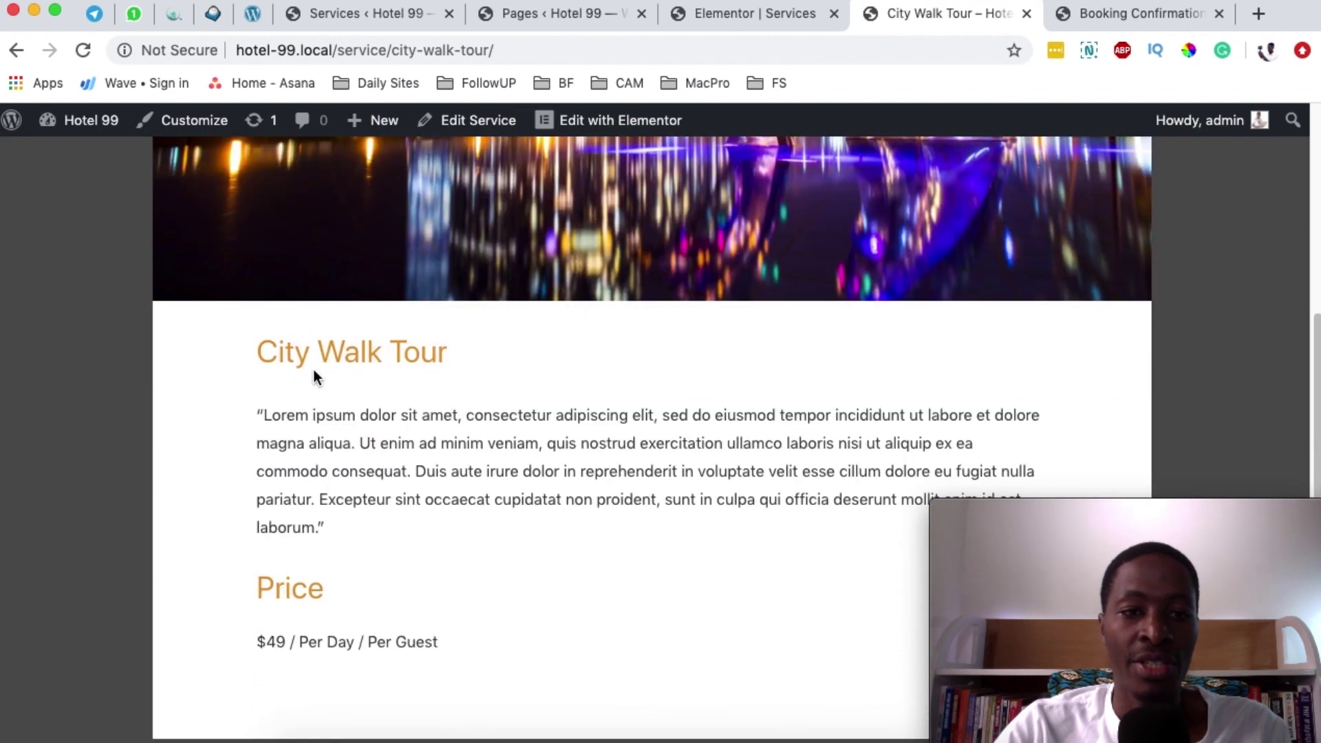
{"action": "left_click", "coordinate": [285, 352]}
{"action": "left_click_drag", "start_coordinate": [285, 352], "coordinate": [504, 351]}
{"action": "left_click", "coordinate": [488, 420]}
{"action": "scroll", "coordinate": [337, 448], "scroll_direction": "down", "scroll_amount": 1}
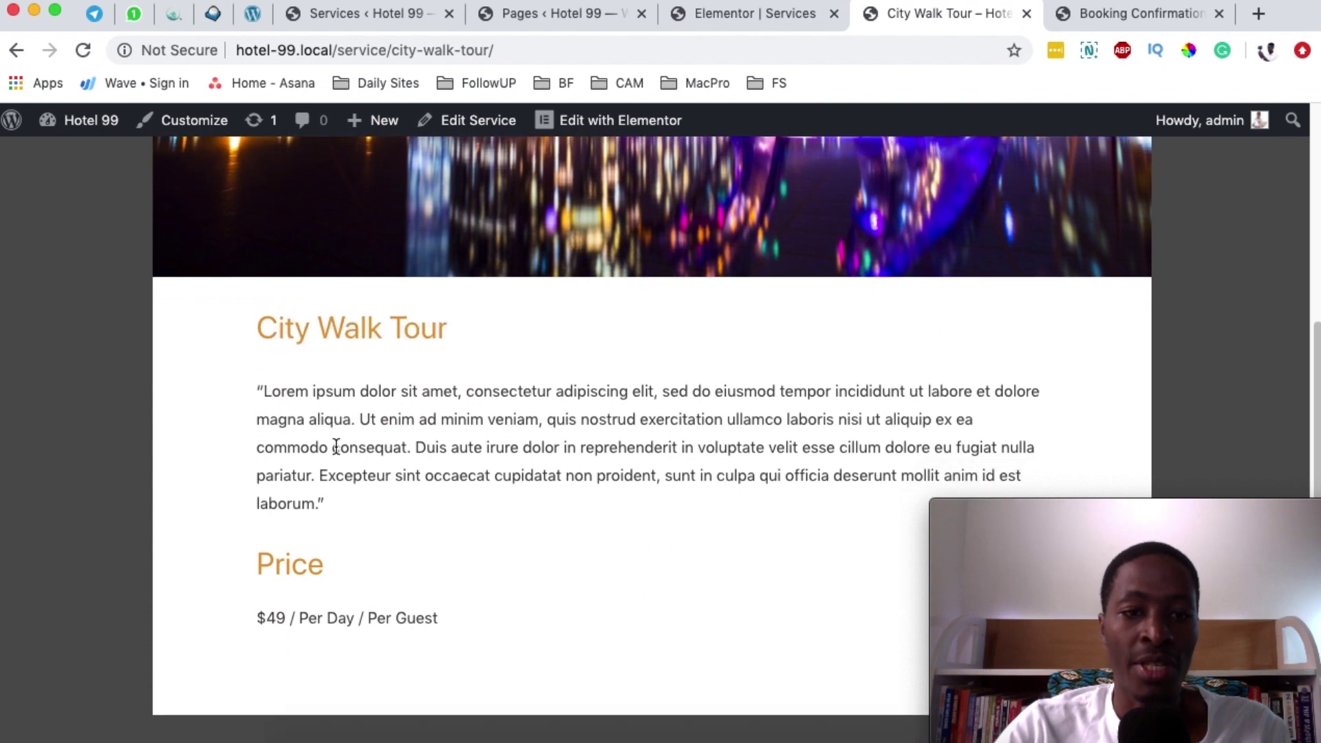
{"action": "scroll", "coordinate": [413, 591], "scroll_direction": "down", "scroll_amount": 1}
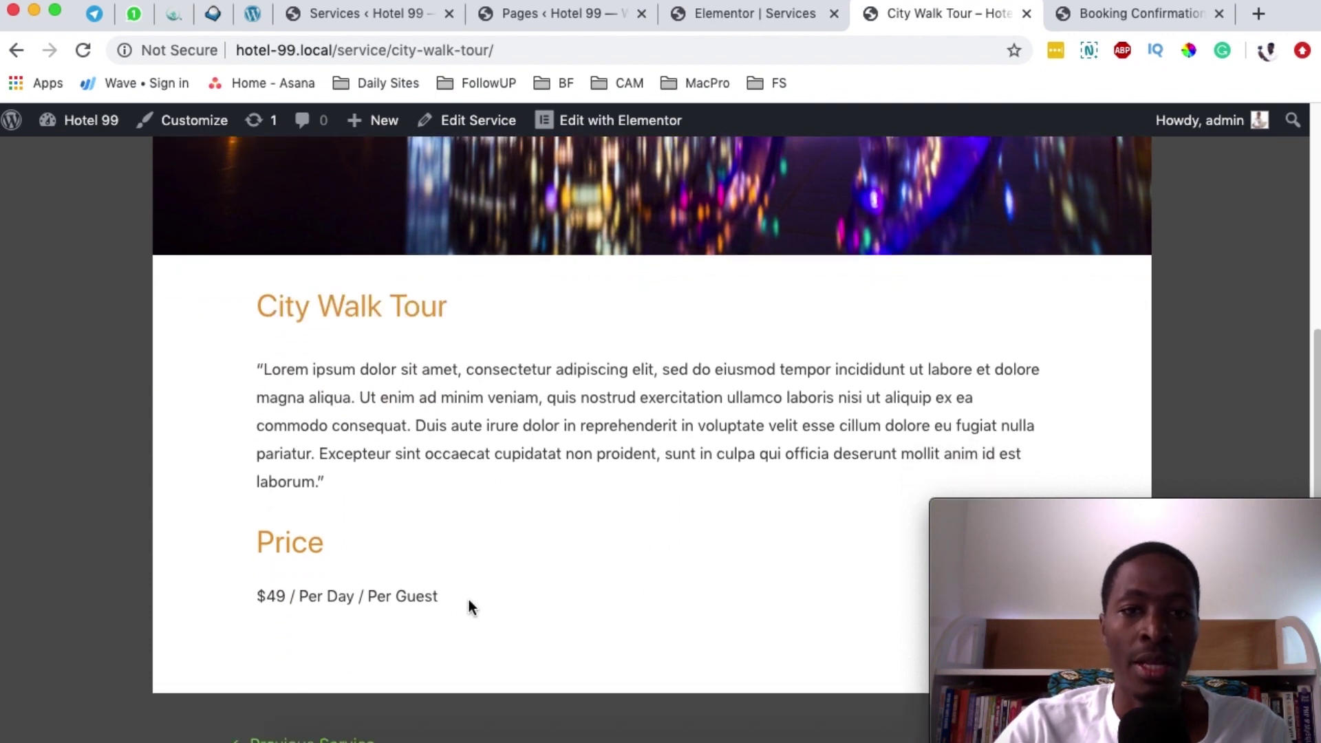
{"action": "scroll", "coordinate": [464, 595], "scroll_direction": "up", "scroll_amount": 10}
{"action": "scroll", "coordinate": [455, 550], "scroll_direction": "down", "scroll_amount": 4}
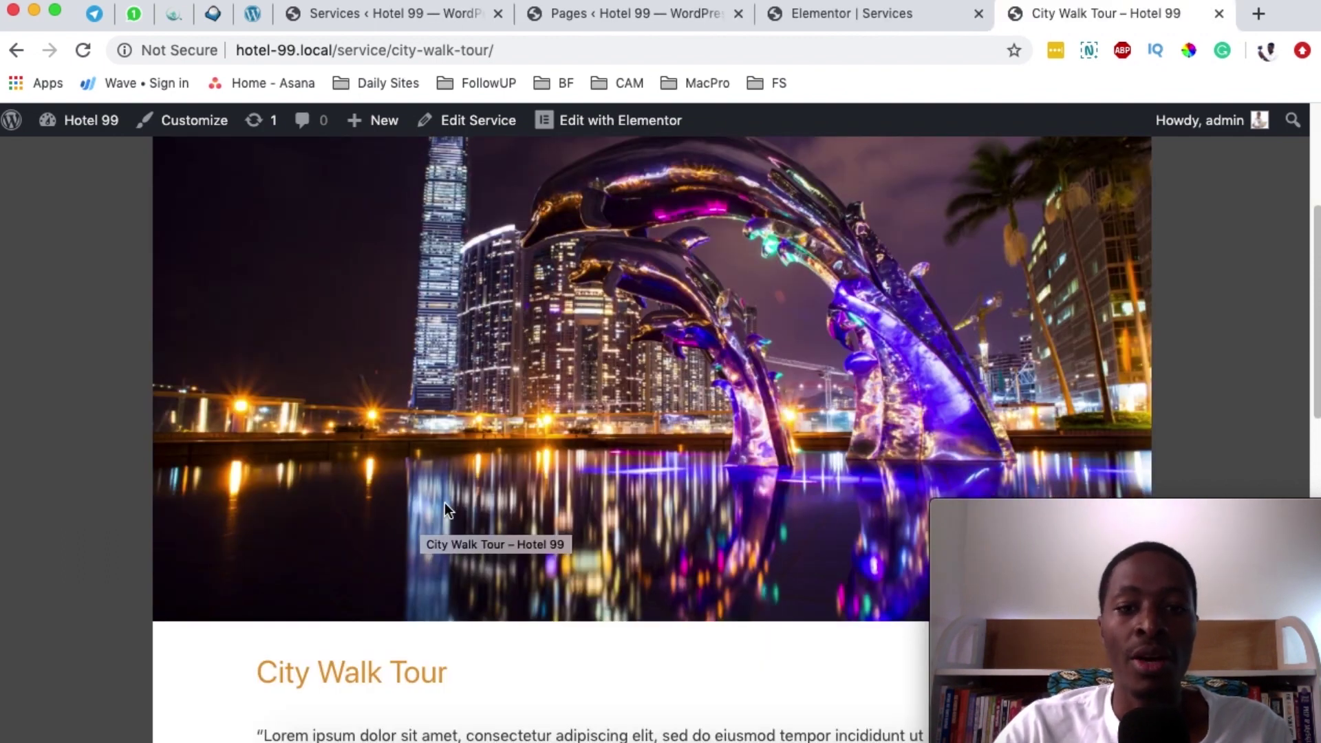
{"action": "scroll", "coordinate": [452, 546], "scroll_direction": "down", "scroll_amount": 1}
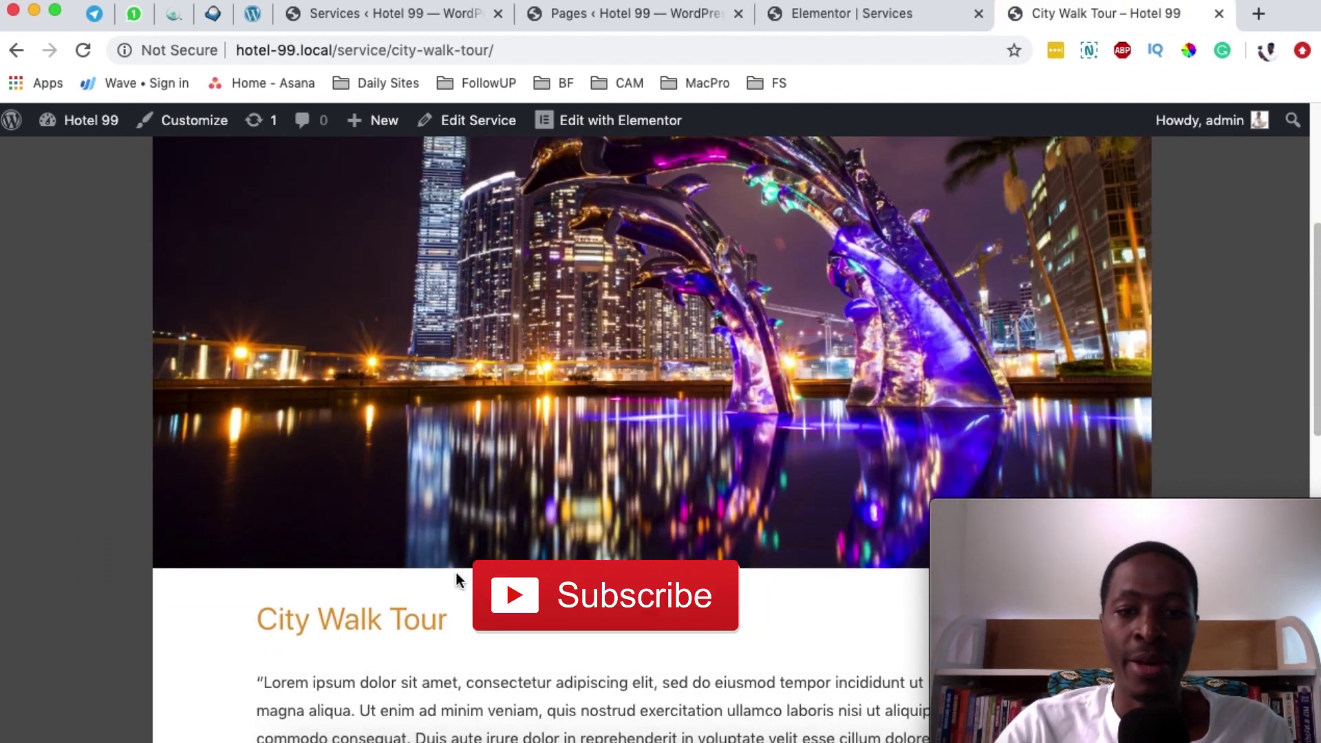